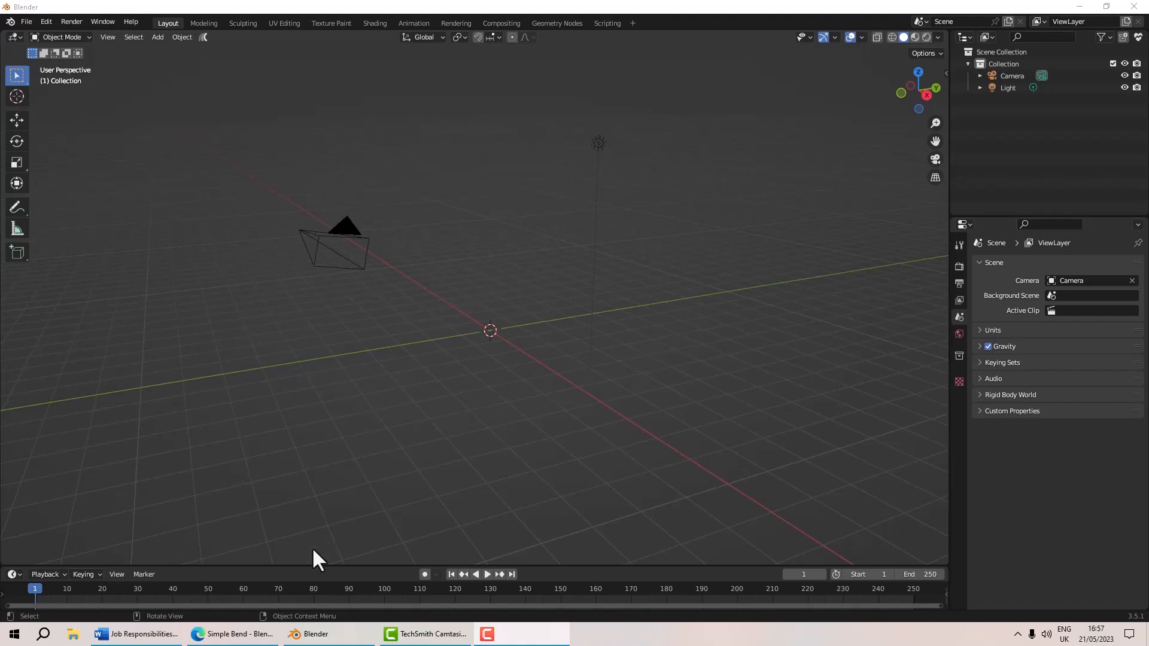
# View the Simple Bend product page in the Edge browser, return to Blender and open the add-on preferences
pyautogui.click(256, 635)
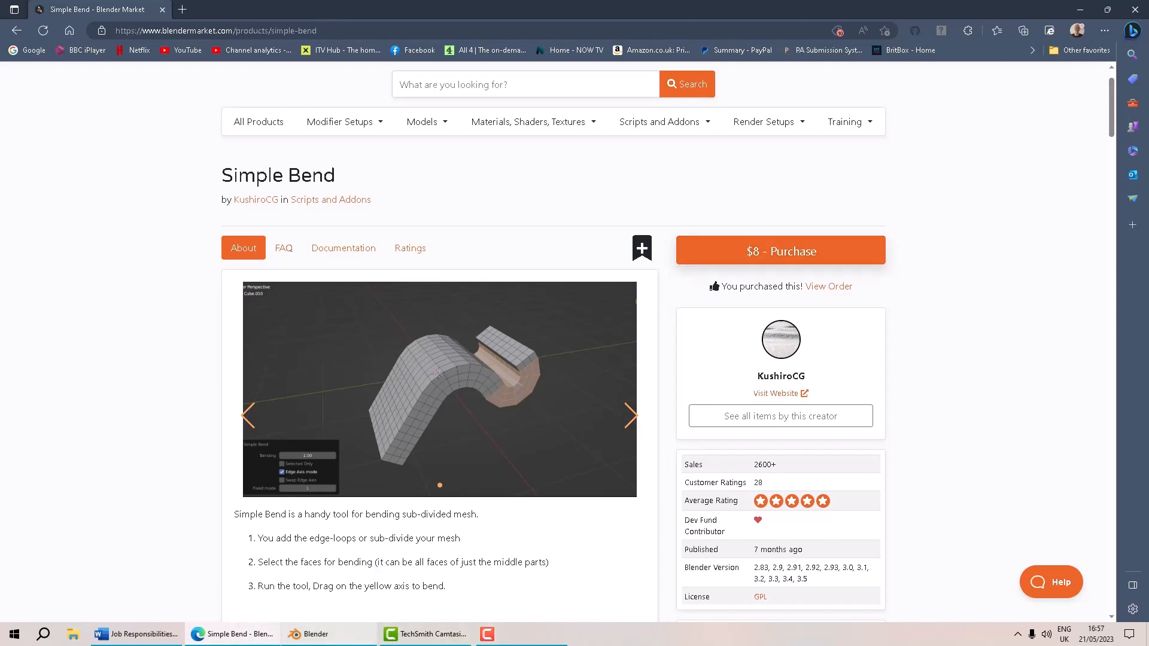
pyautogui.click(314, 640)
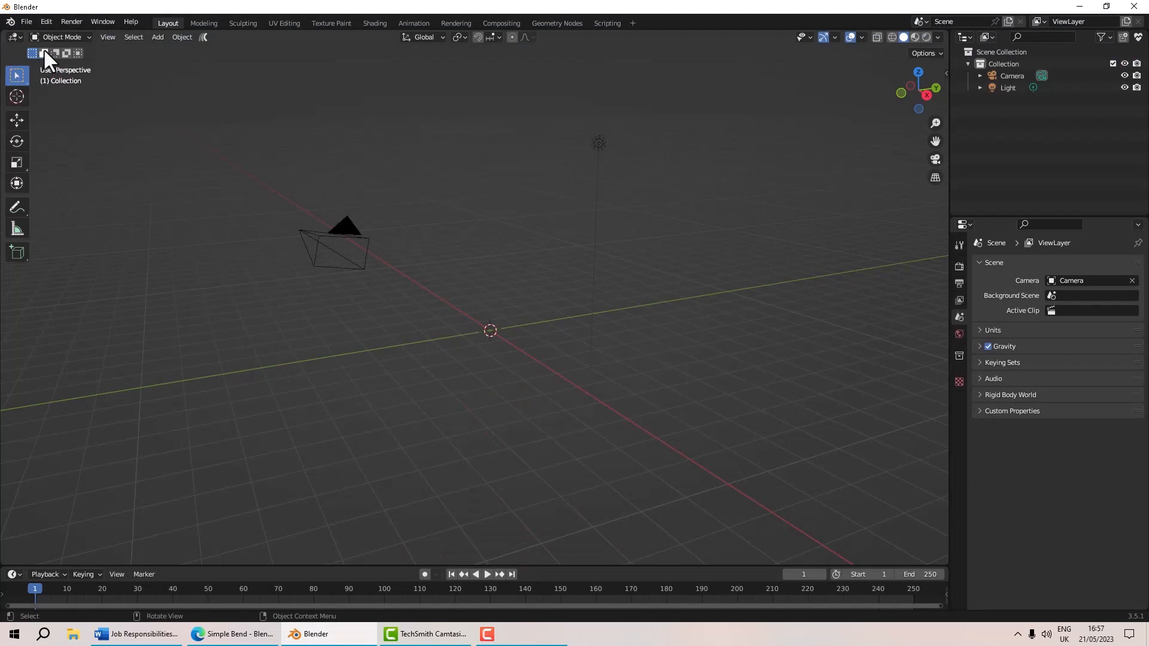
pyautogui.click(44, 20)
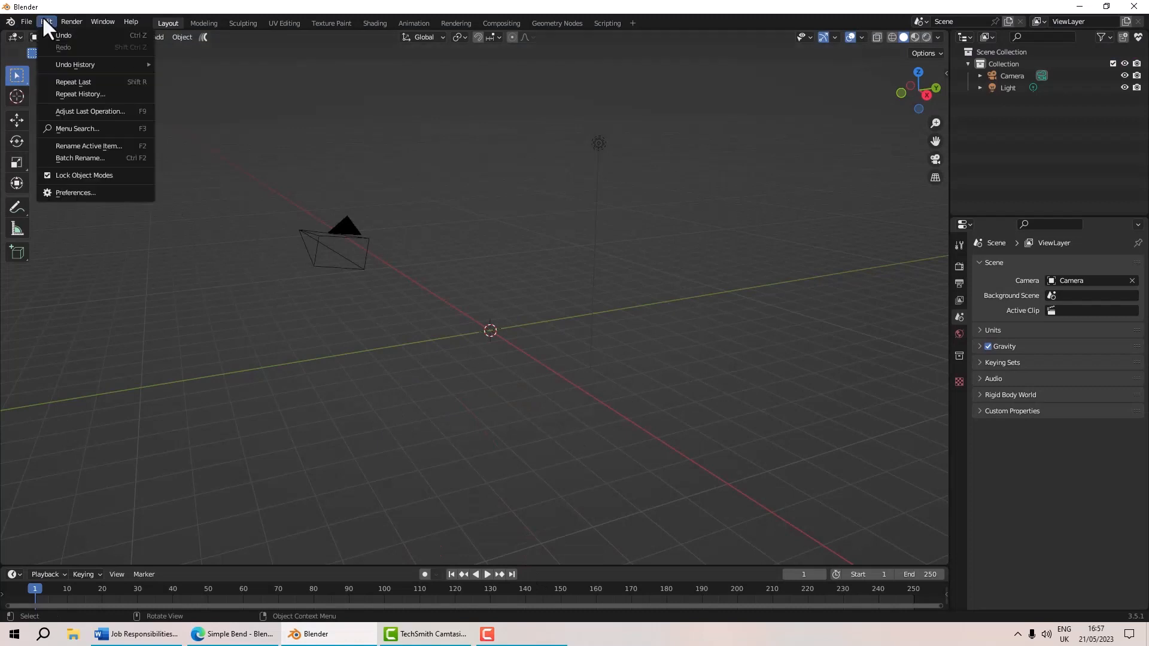
pyautogui.click(83, 192)
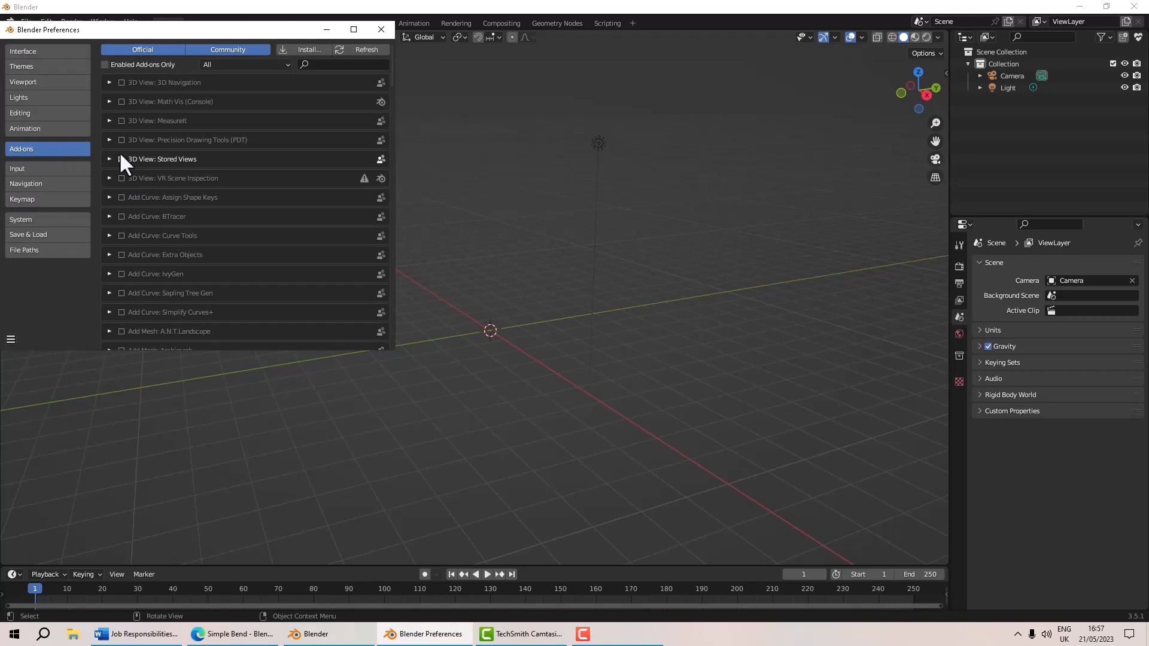
pyautogui.click(309, 51)
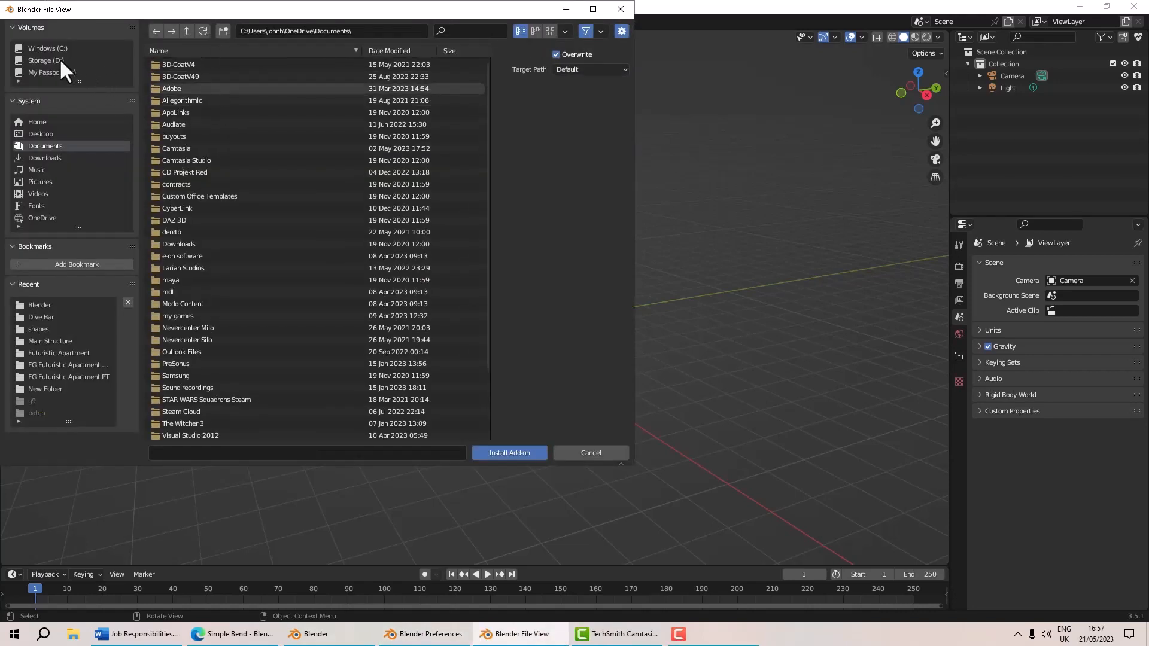
pyautogui.click(59, 59)
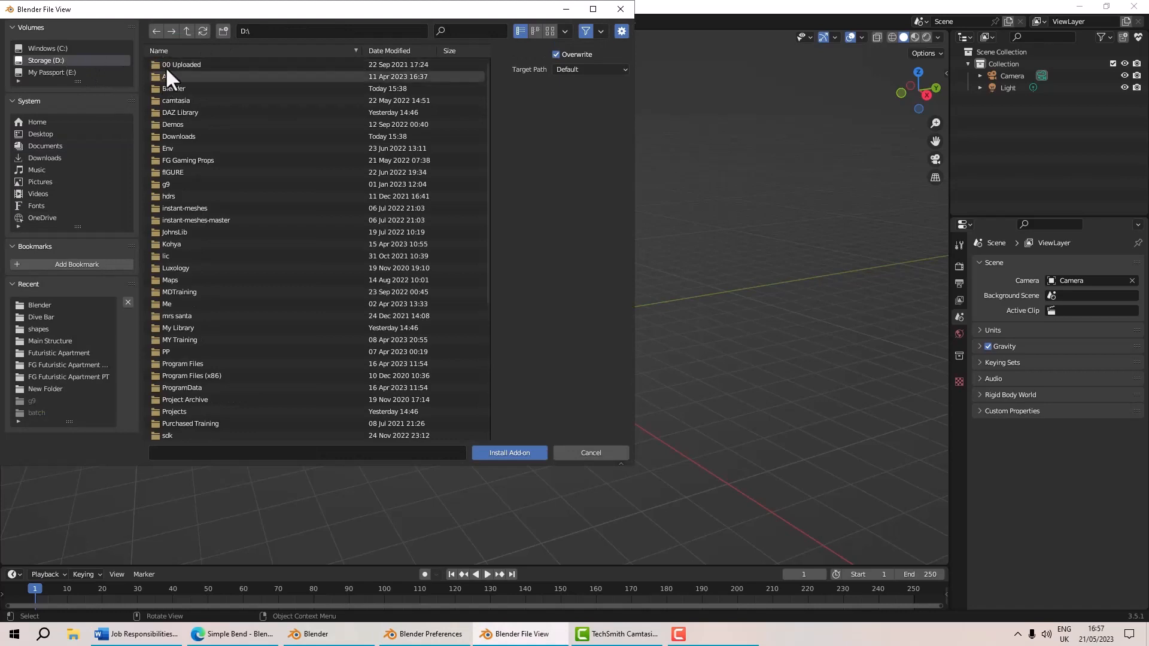
pyautogui.click(192, 88)
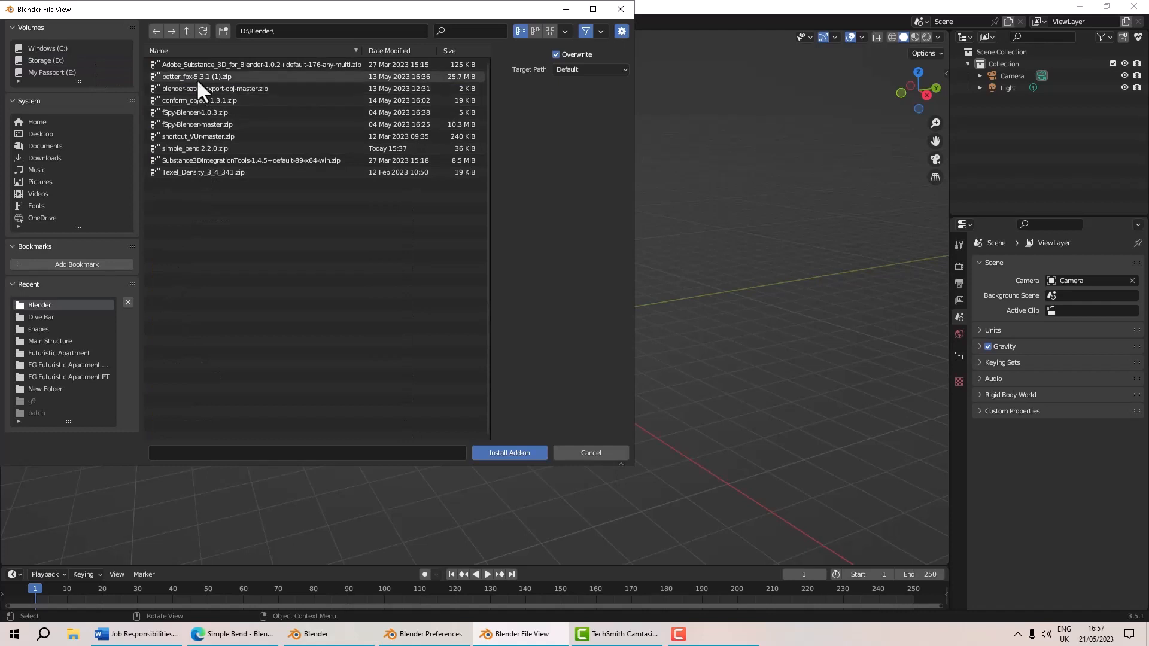
pyautogui.click(197, 148)
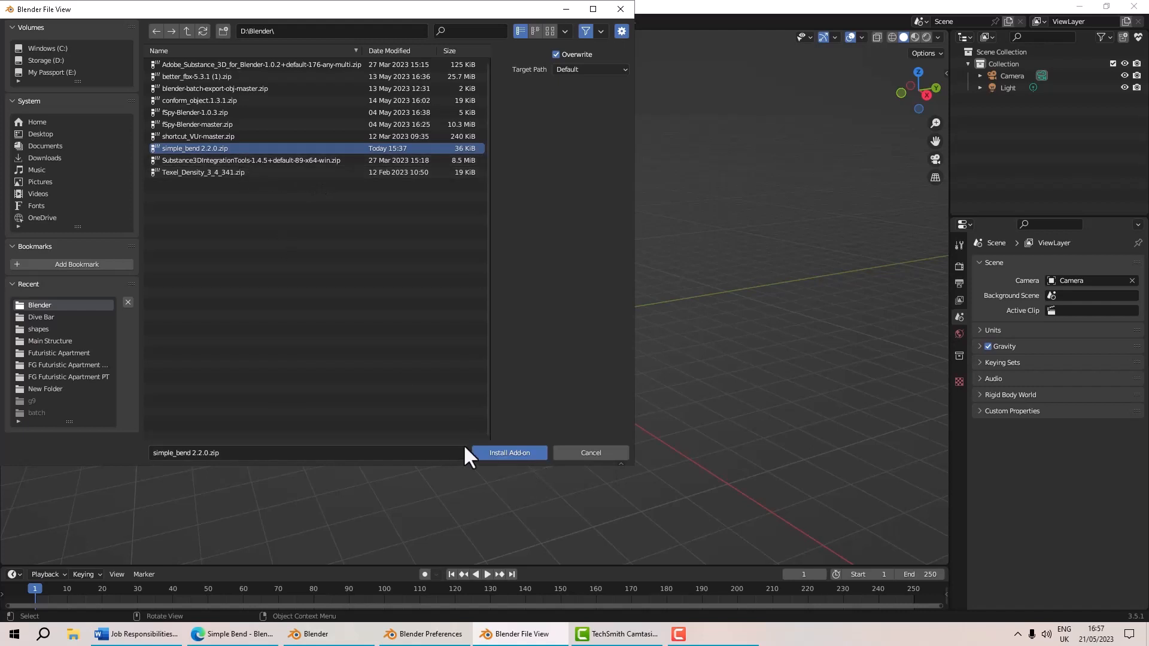
pyautogui.click(575, 453)
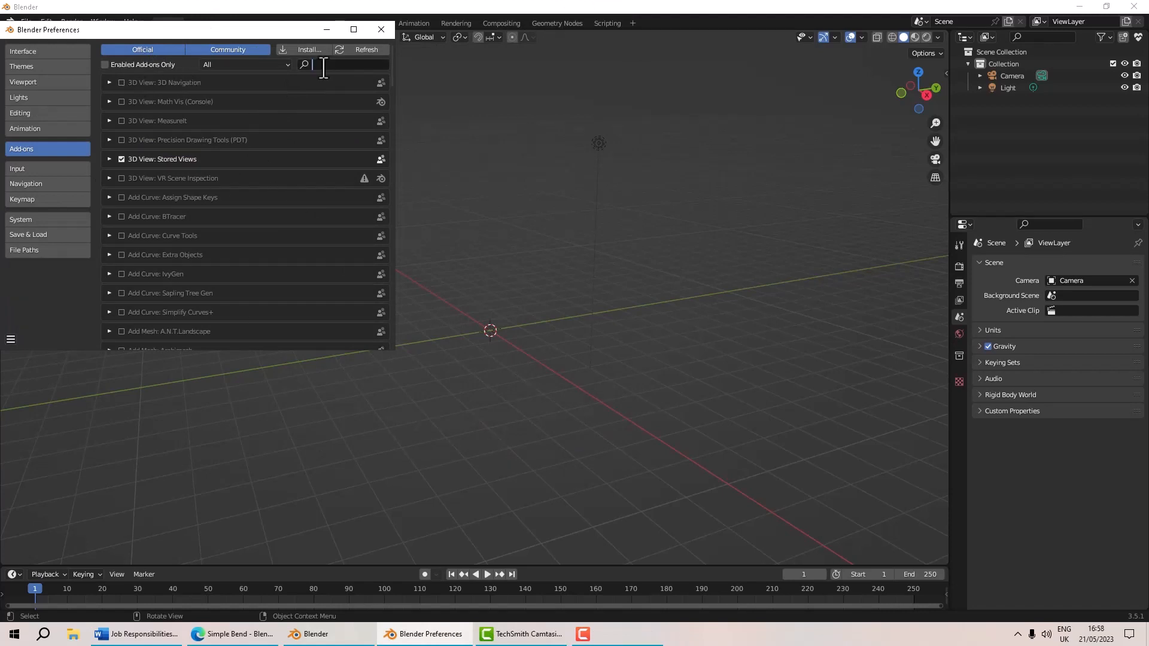
# Search the add-ons for "simple", make sure Mesh: Simple Bend is enabled, and close the preferences
pyautogui.write('simple')
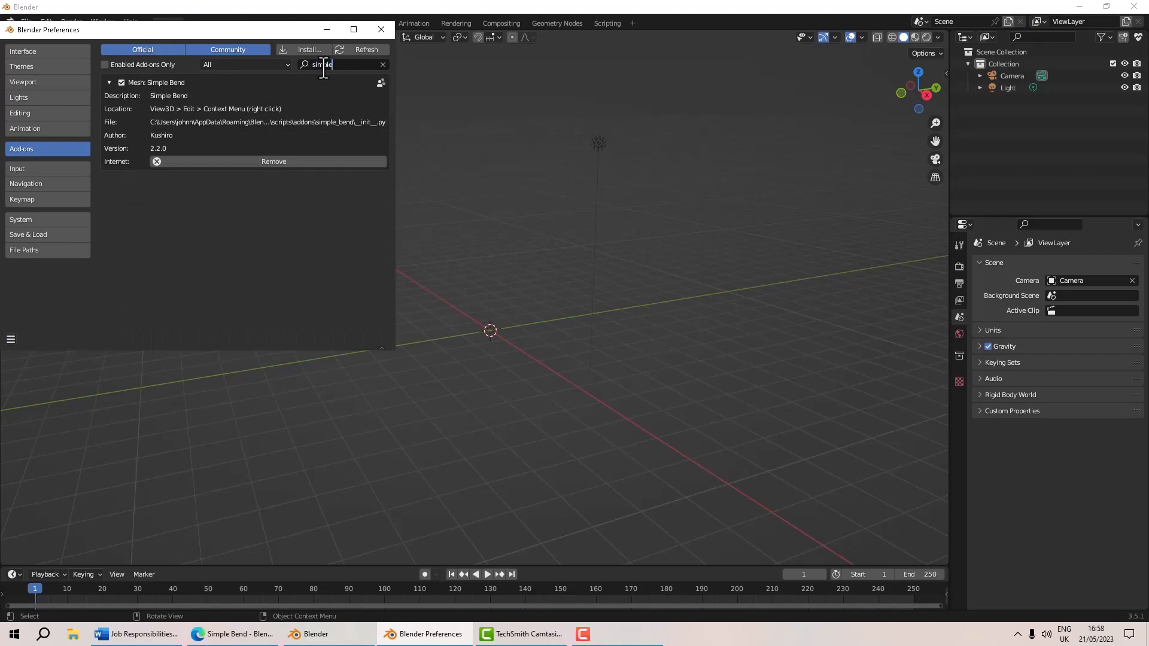
pyautogui.click(121, 84)
pyautogui.click(381, 29)
# Add a cylinder mesh at the world origin with a radius of 0.26 m and a depth of 10.1 m
pyautogui.moveTo(496, 203); pyautogui.dragTo(504, 205, button='middle')
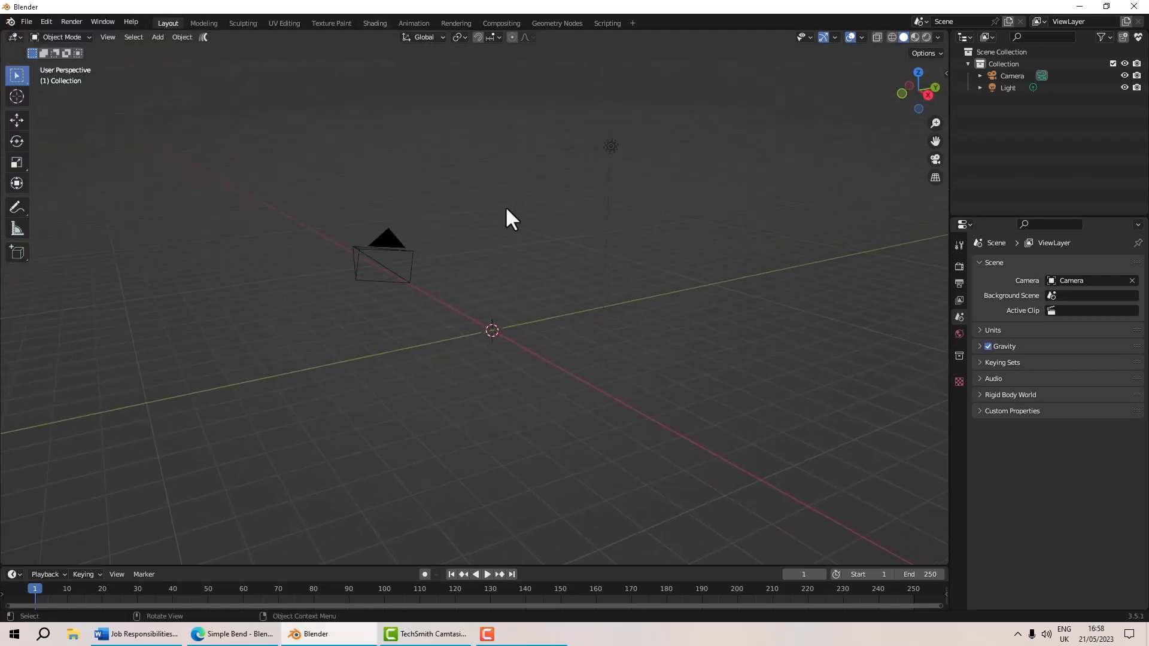
pyautogui.scroll(3, 505, 228)
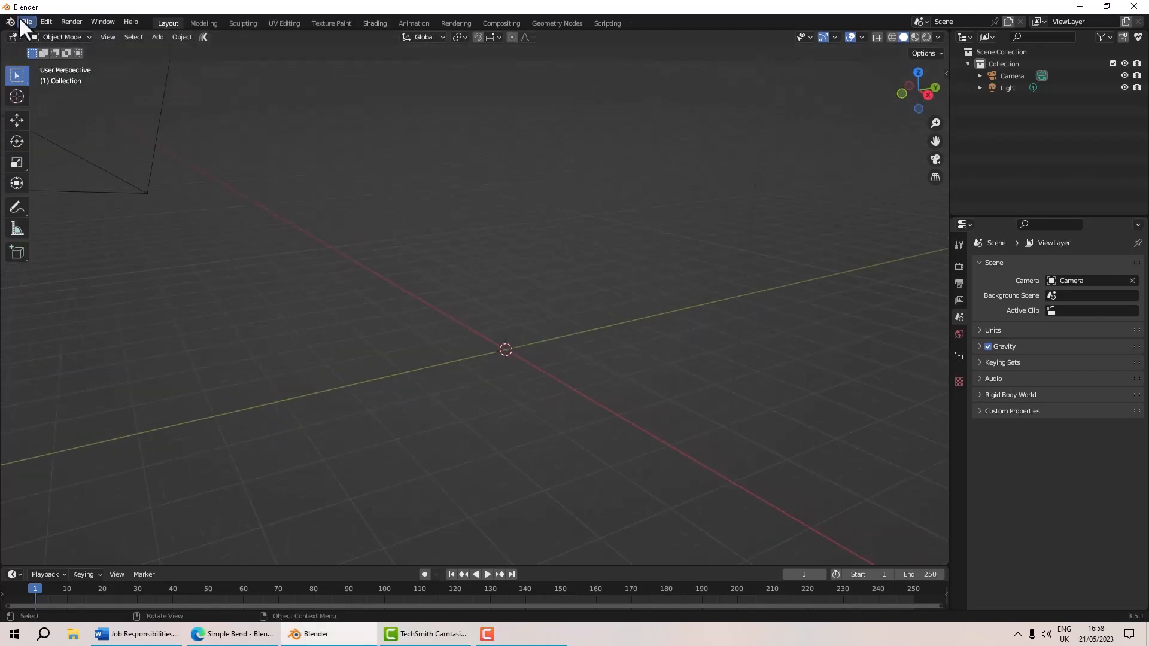
pyautogui.click(158, 37)
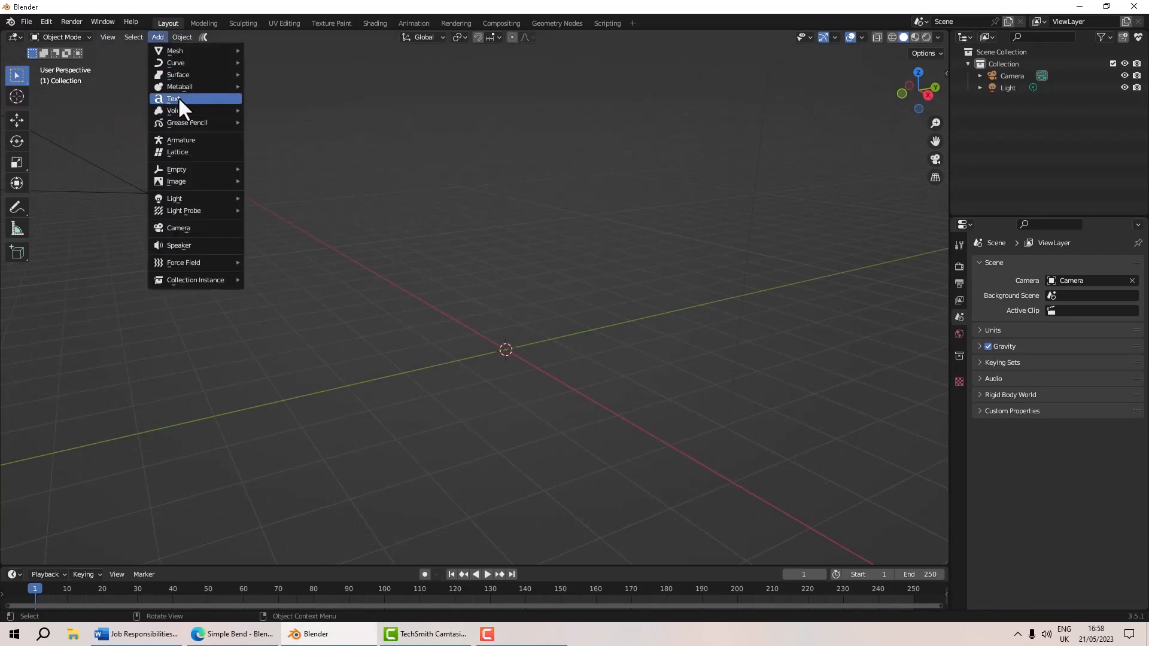
pyautogui.moveTo(196, 52)
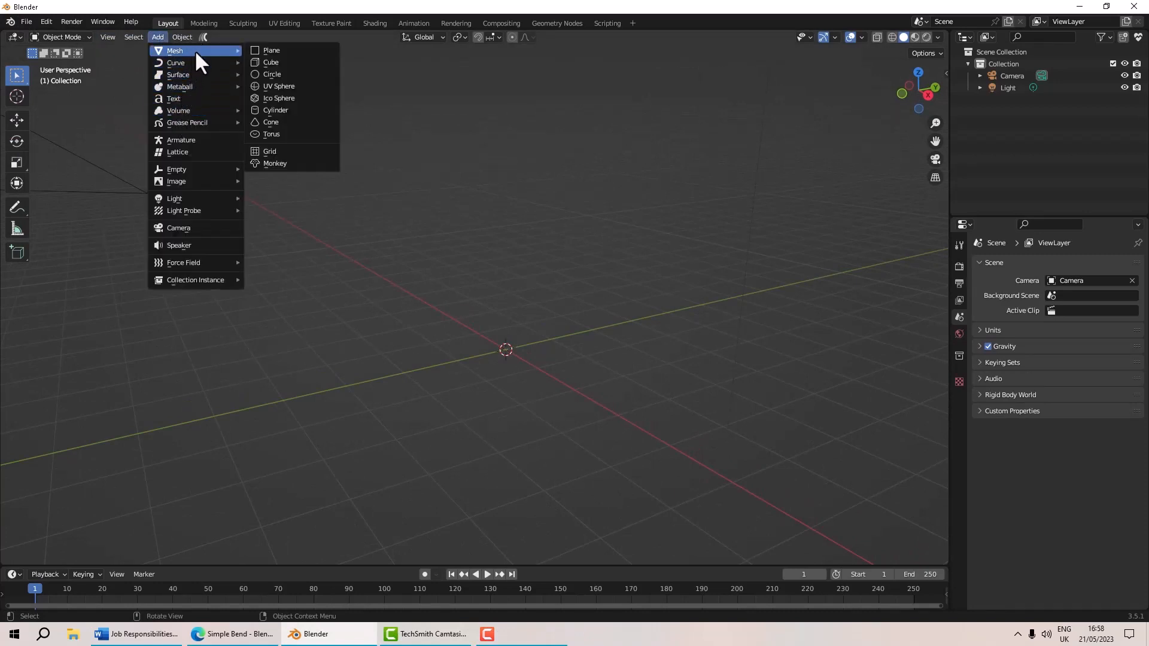
pyautogui.click(273, 109)
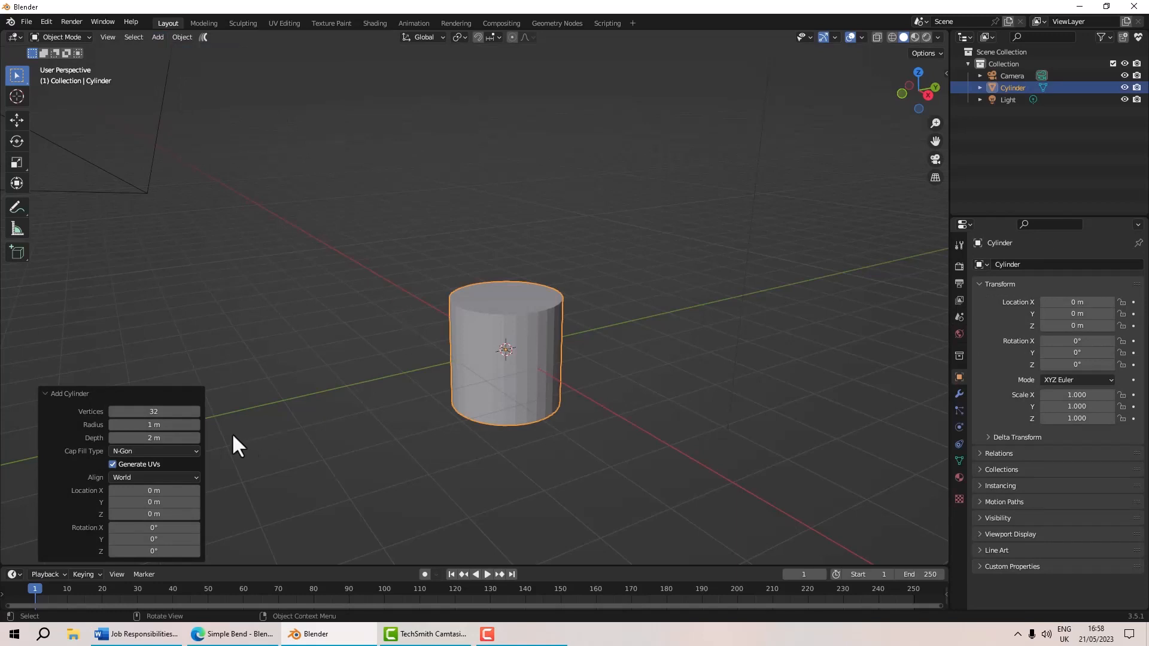
pyautogui.moveTo(159, 420); pyautogui.dragTo(472, 266)
pyautogui.moveTo(154, 438); pyautogui.dragTo(455, 281)
pyautogui.moveTo(155, 422); pyautogui.dragTo(664, 283)
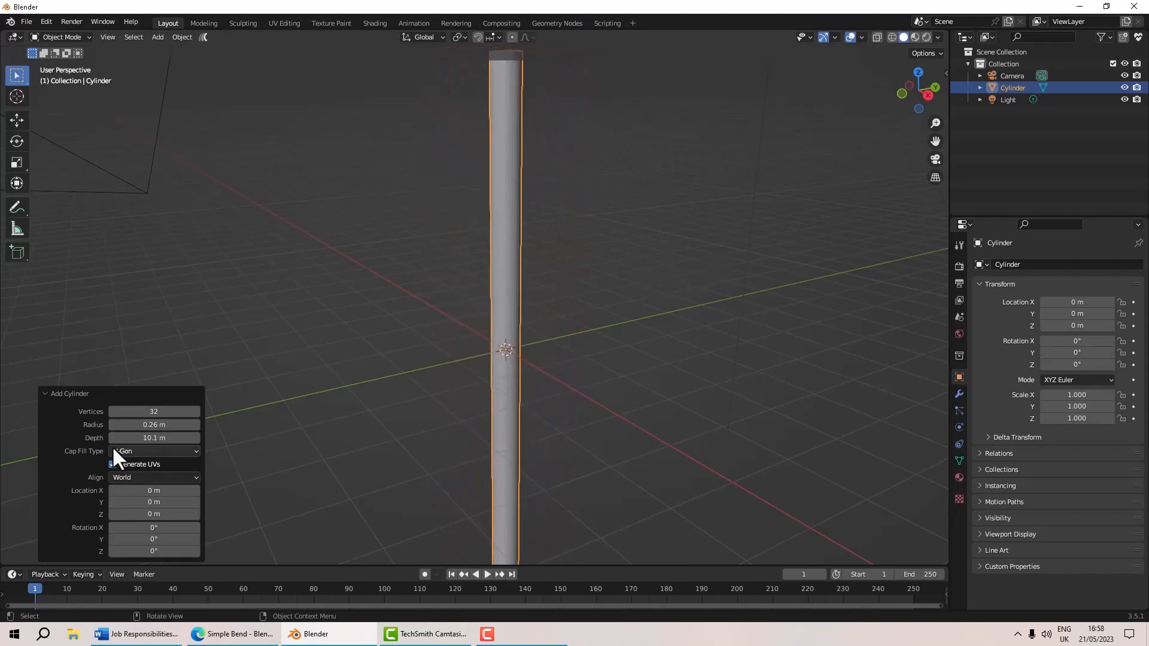
# Enter Edit Mode on the cylinder and add a single loop cut around its middle
pyautogui.scroll(-3, 370, 412)
pyautogui.moveTo(388, 425); pyautogui.dragTo(392, 404, button='middle')
pyautogui.scroll(2, 393, 404)
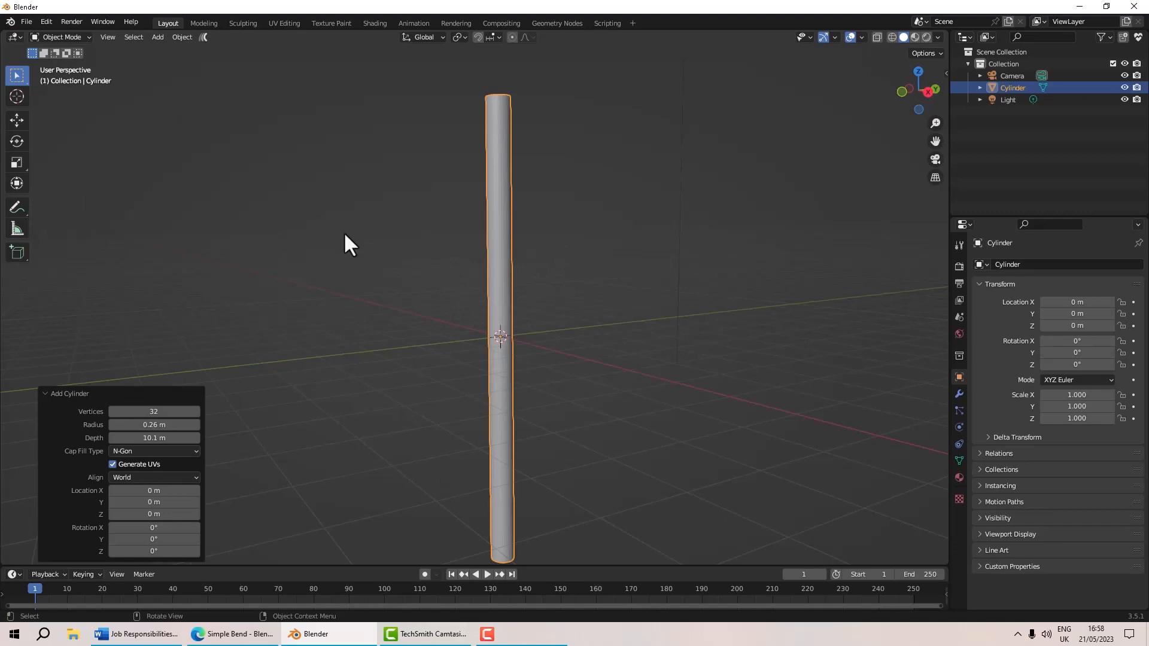
pyautogui.moveTo(518, 331); pyautogui.dragTo(512, 332, button='middle')
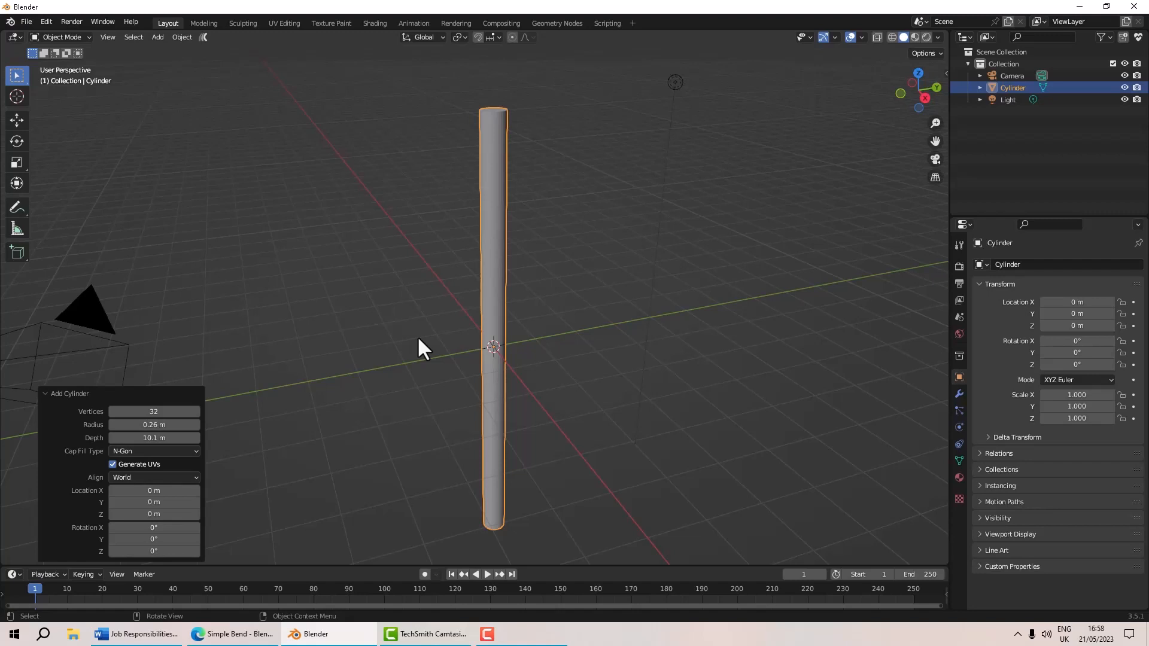
pyautogui.press('Tab')
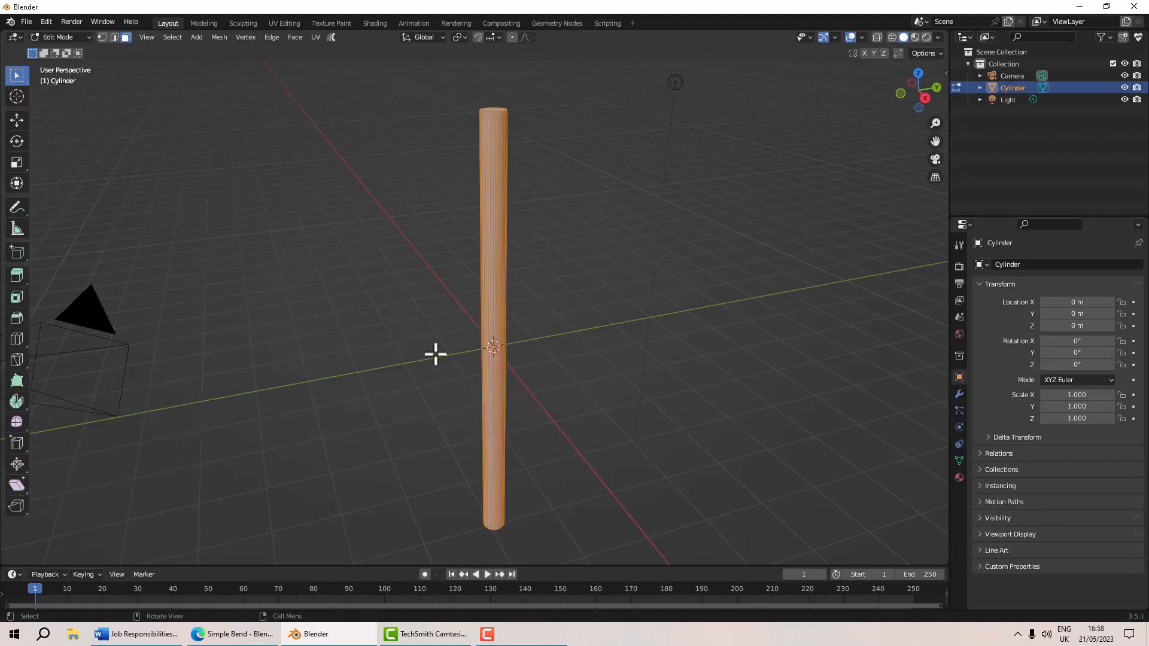
pyautogui.moveTo(433, 351); pyautogui.dragTo(398, 317, button='middle')
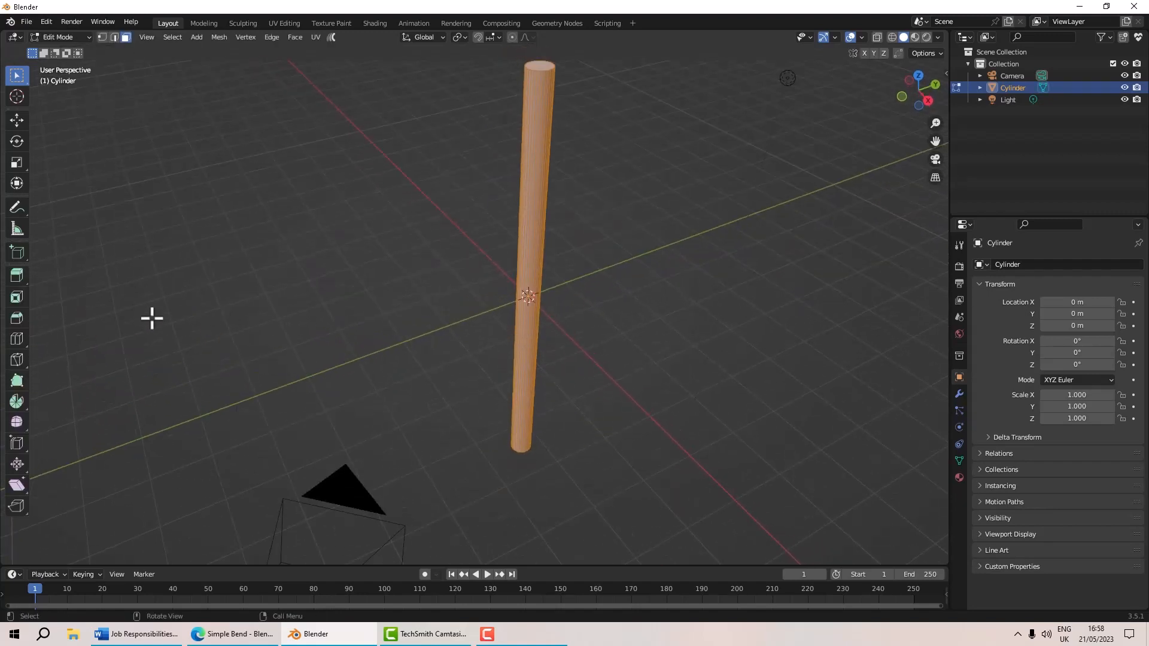
pyautogui.click(18, 338)
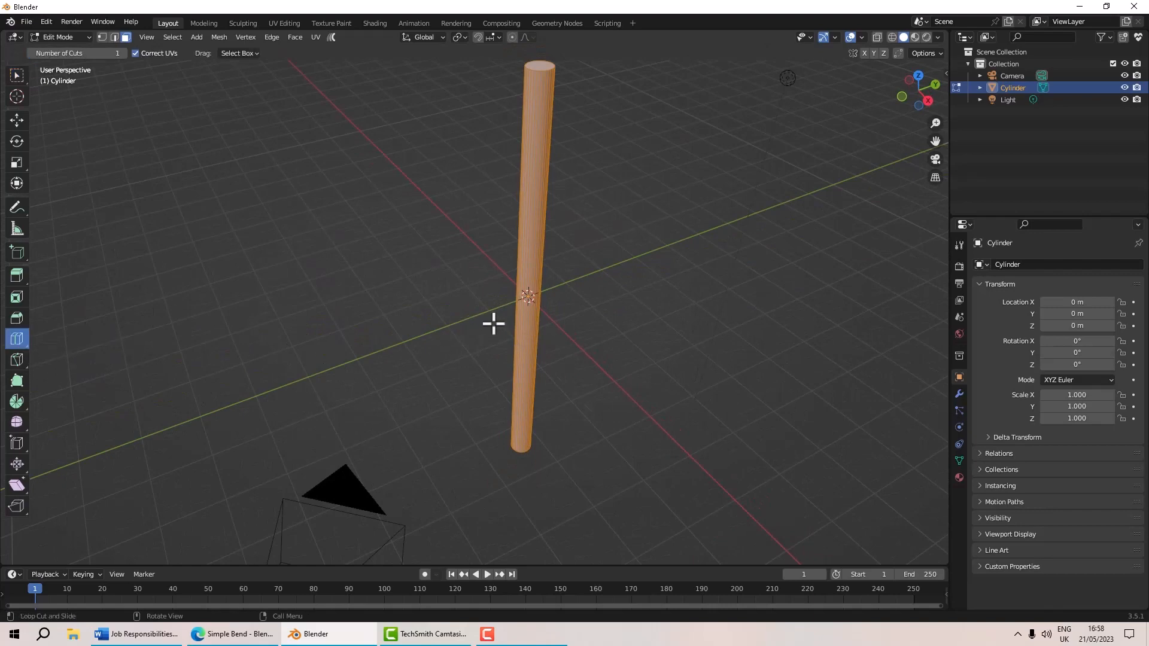
pyautogui.click(518, 311)
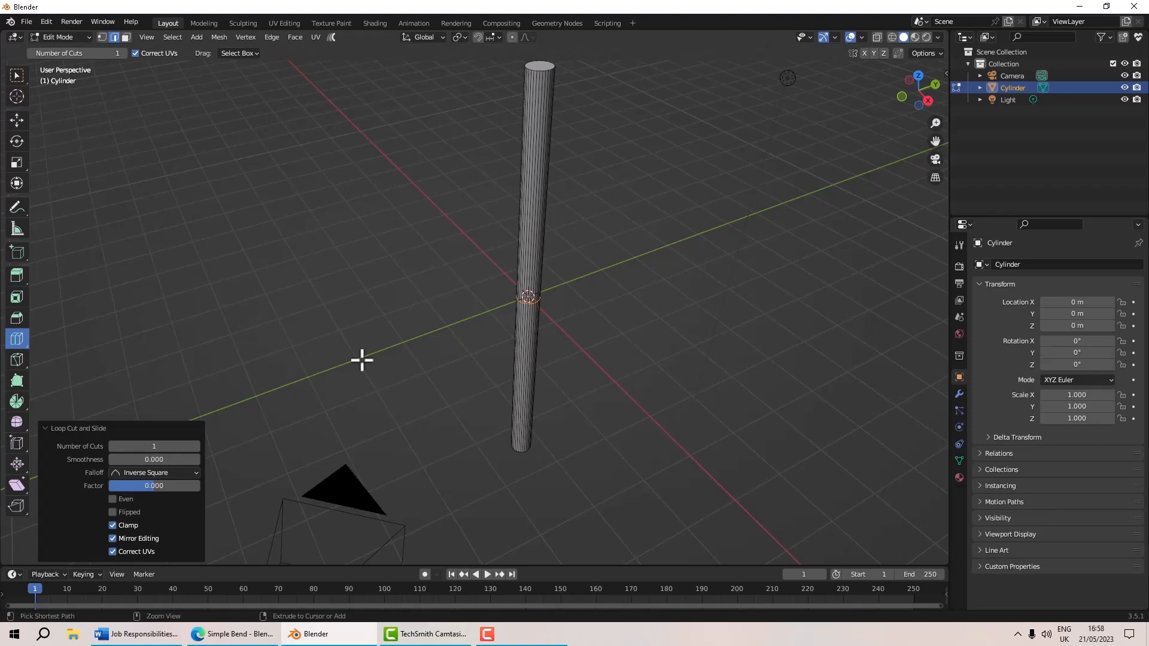
# Bevel the middle edge loop with a width of about 1.06 m and 14 segments
pyautogui.hotkey('ctrl', 'b')
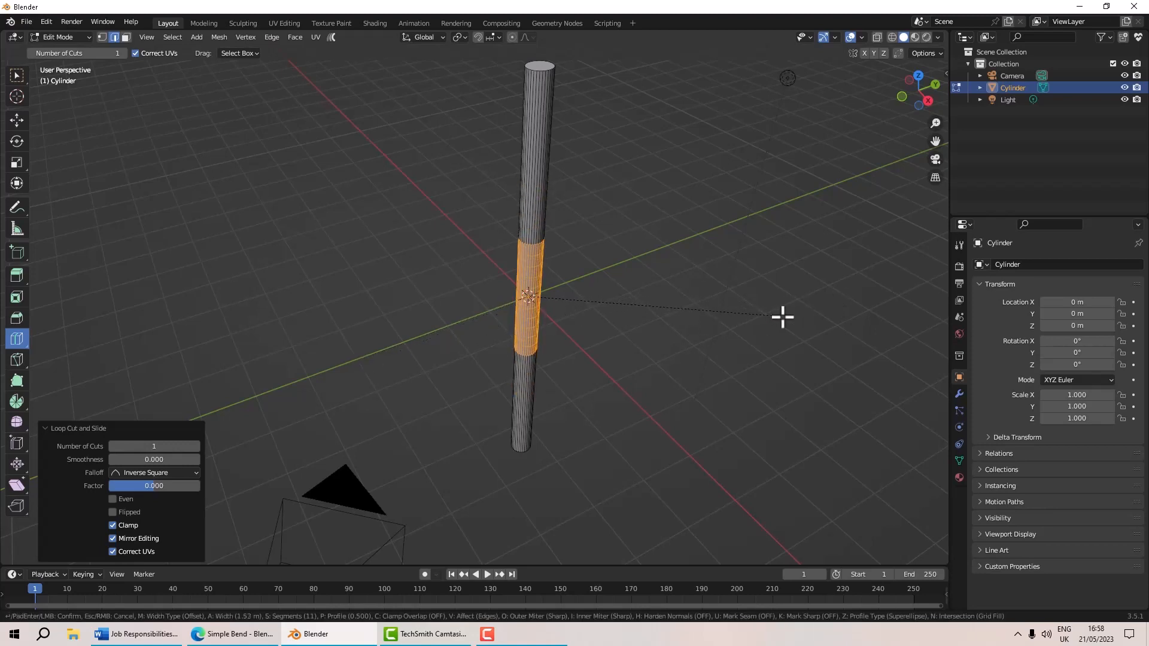
pyautogui.click(757, 327)
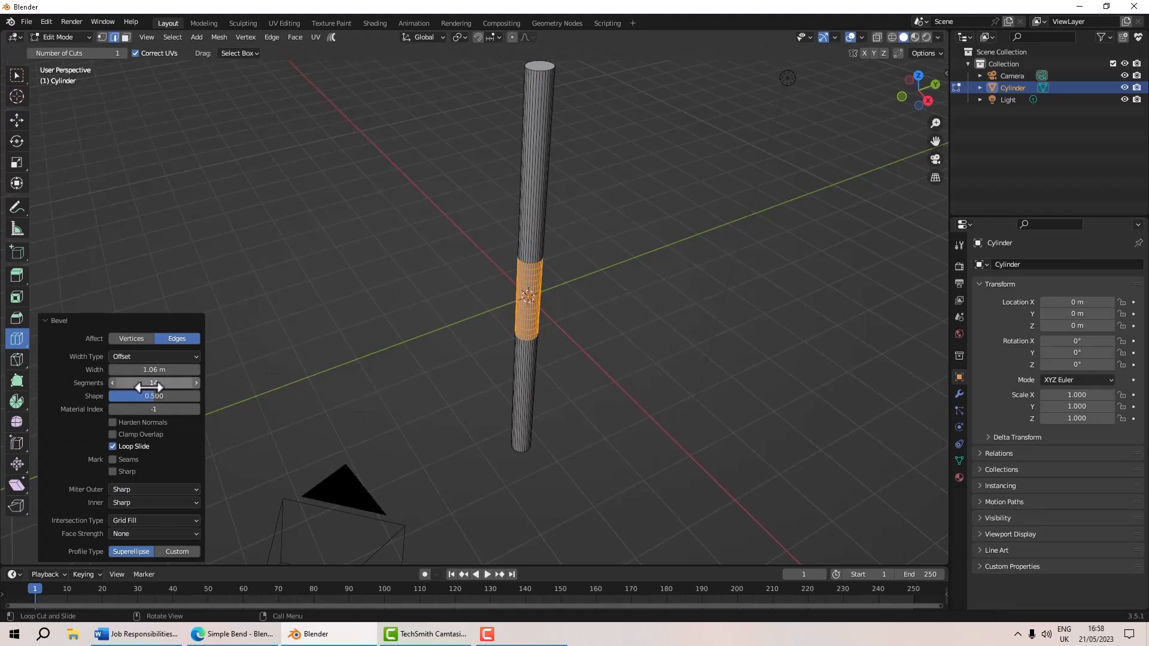
pyautogui.moveTo(526, 385); pyautogui.dragTo(441, 314, button='middle')
pyautogui.scroll(3, 542, 350)
pyautogui.scroll(3, 441, 317)
pyautogui.moveTo(591, 331); pyautogui.dragTo(591, 329, button='middle')
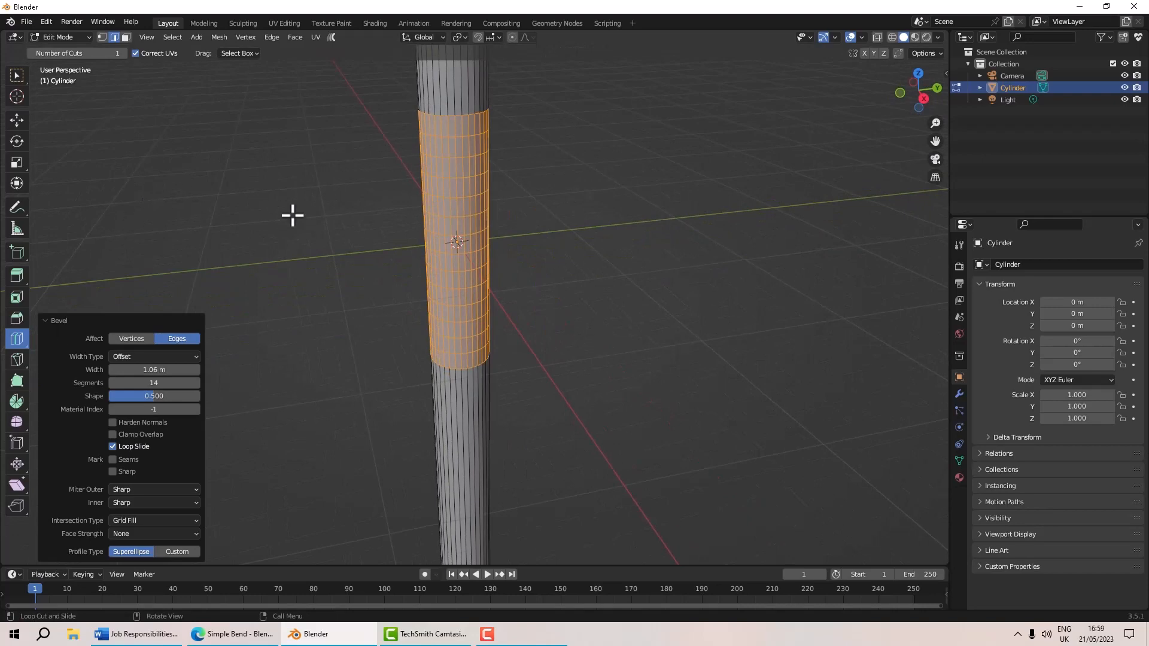
# Clear the edge selection and box-select all faces of the segmented middle section in face mode, using X-ray only during the selection
pyautogui.press('w')
pyautogui.moveTo(318, 242); pyautogui.dragTo(323, 257, button='middle')
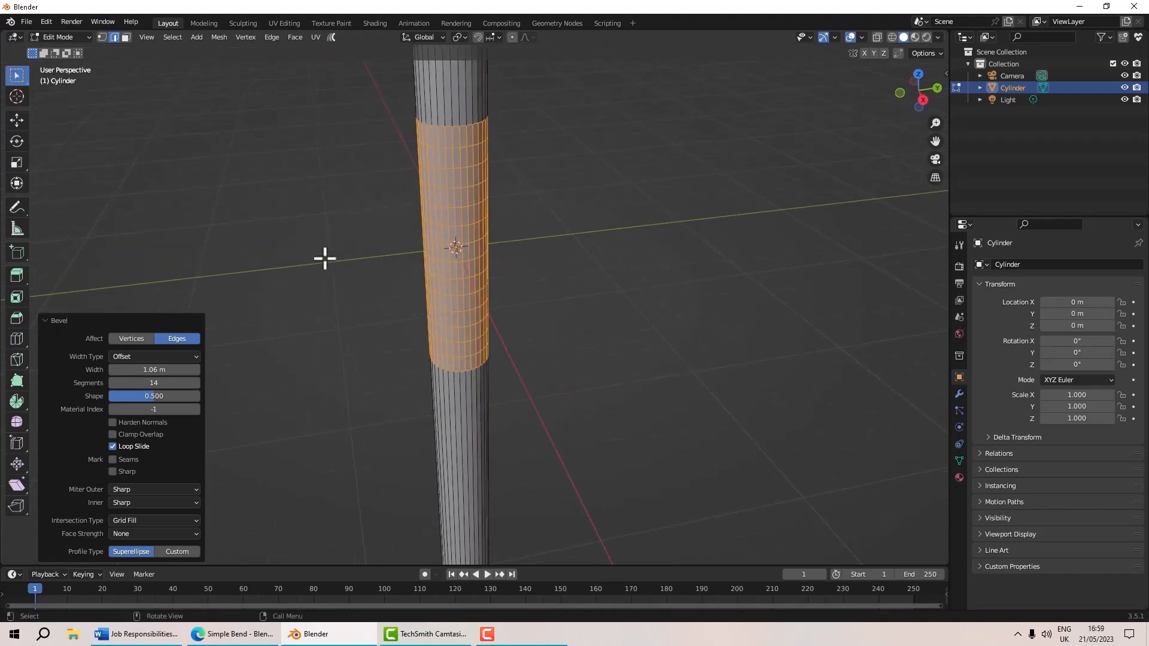
pyautogui.click(518, 267)
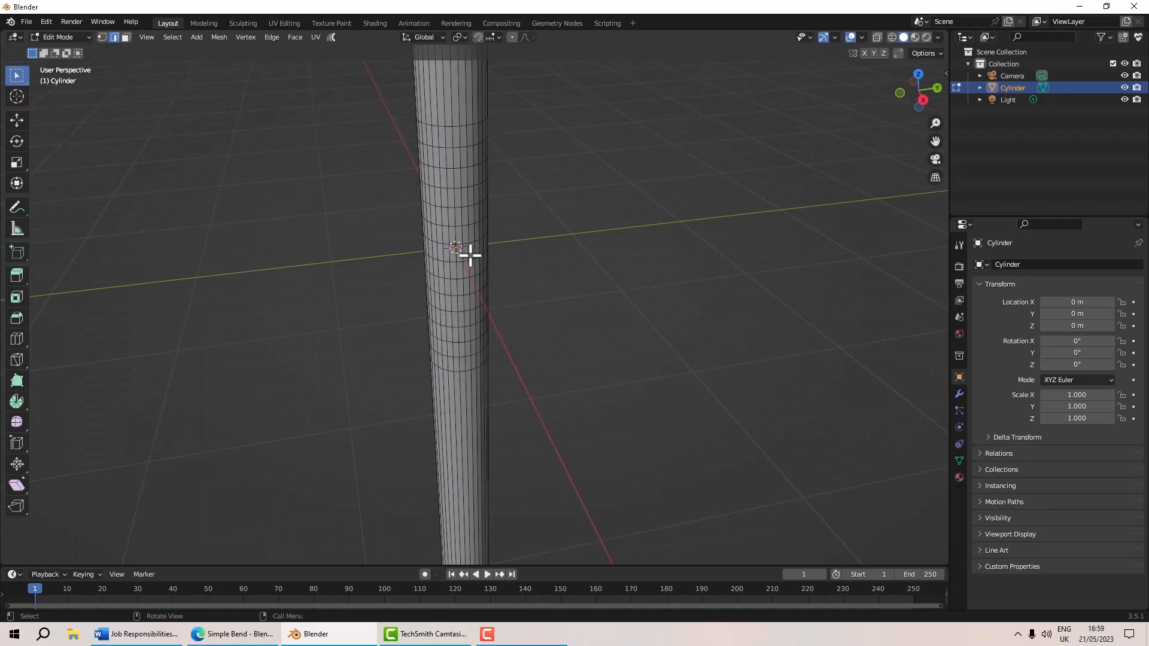
pyautogui.scroll(1, 470, 256)
pyautogui.scroll(-2, 449, 248)
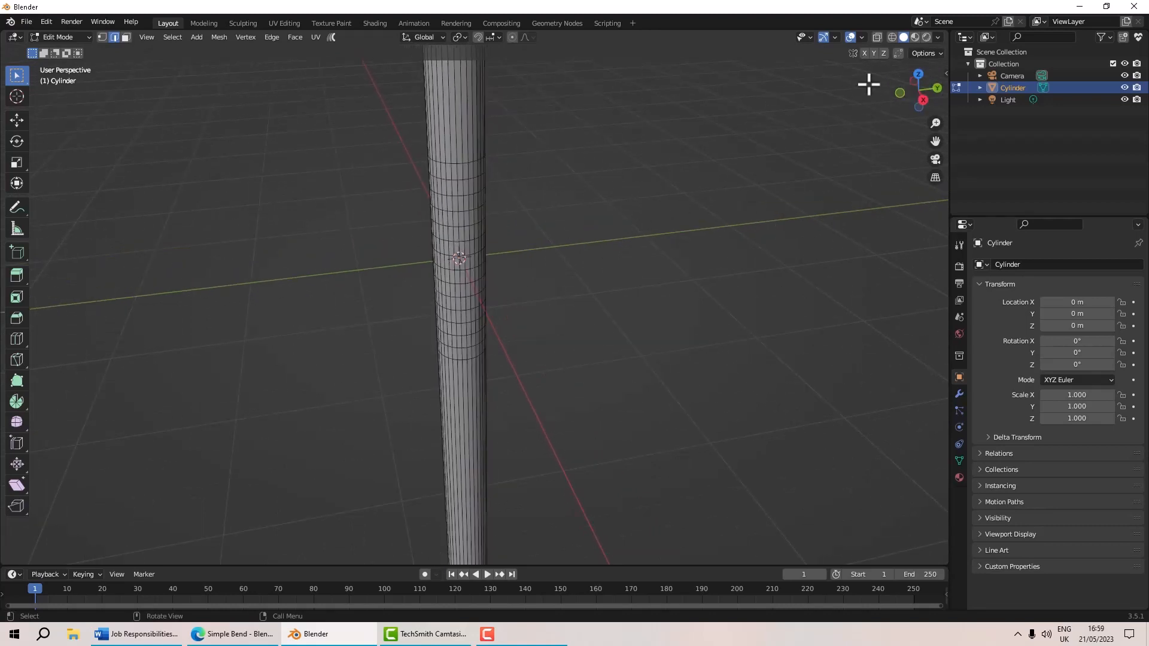
pyautogui.click(875, 38)
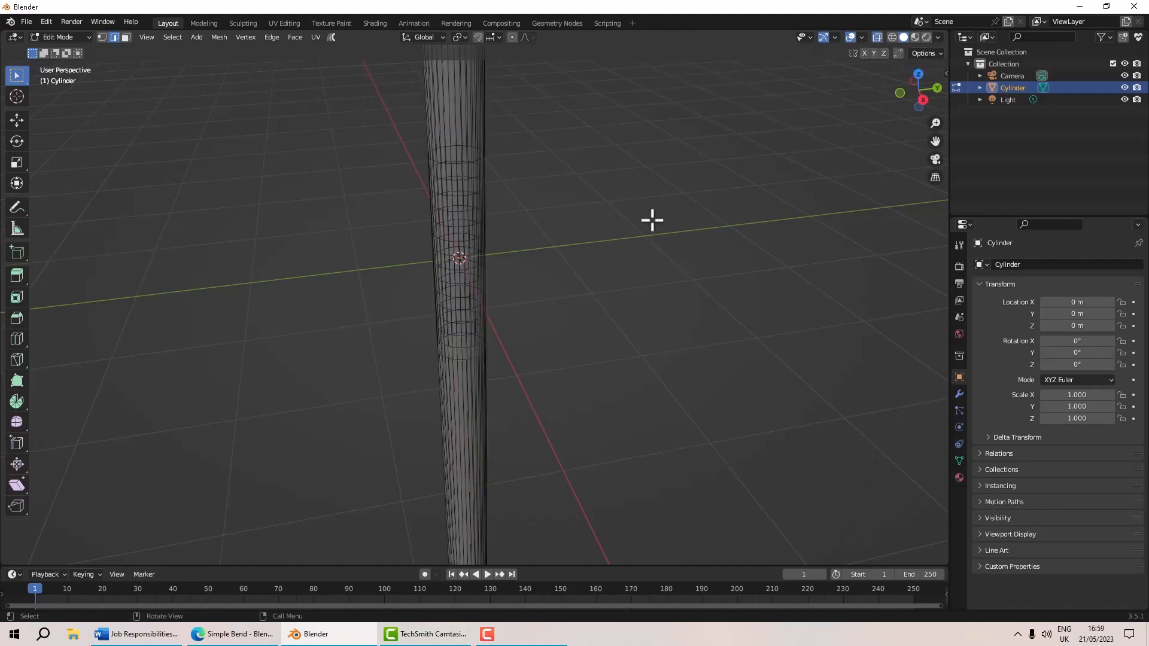
pyautogui.scroll(-1, 589, 238)
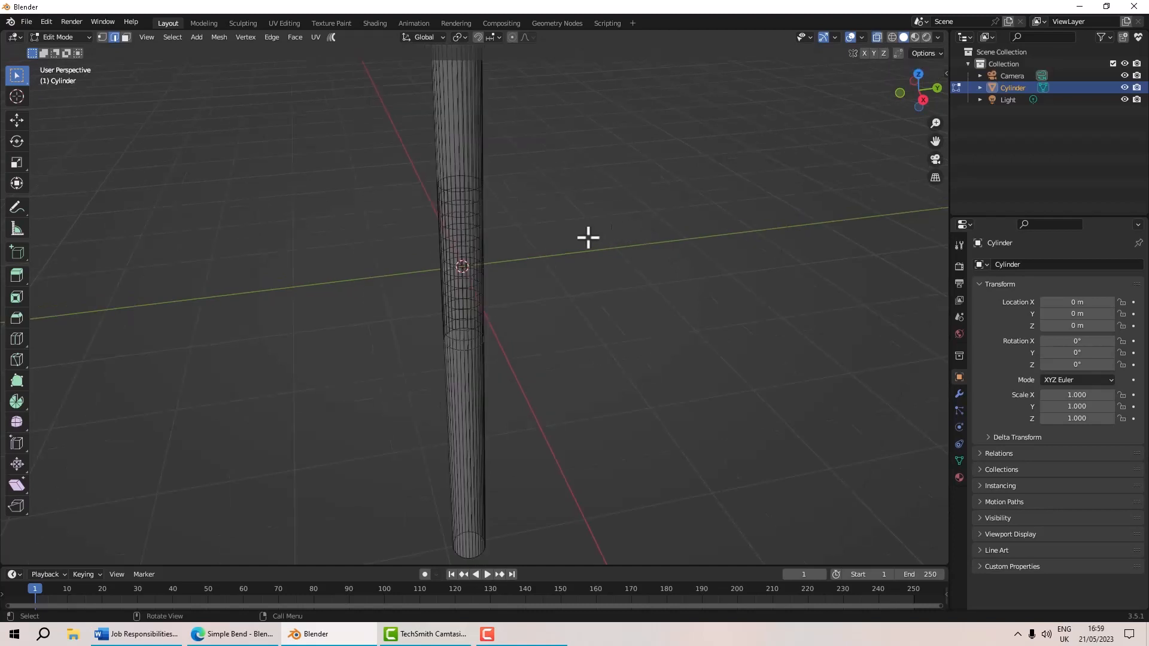
pyautogui.click(122, 36)
pyautogui.moveTo(355, 154); pyautogui.dragTo(552, 376)
pyautogui.moveTo(552, 376); pyautogui.dragTo(516, 310, button='middle')
pyautogui.click(876, 40)
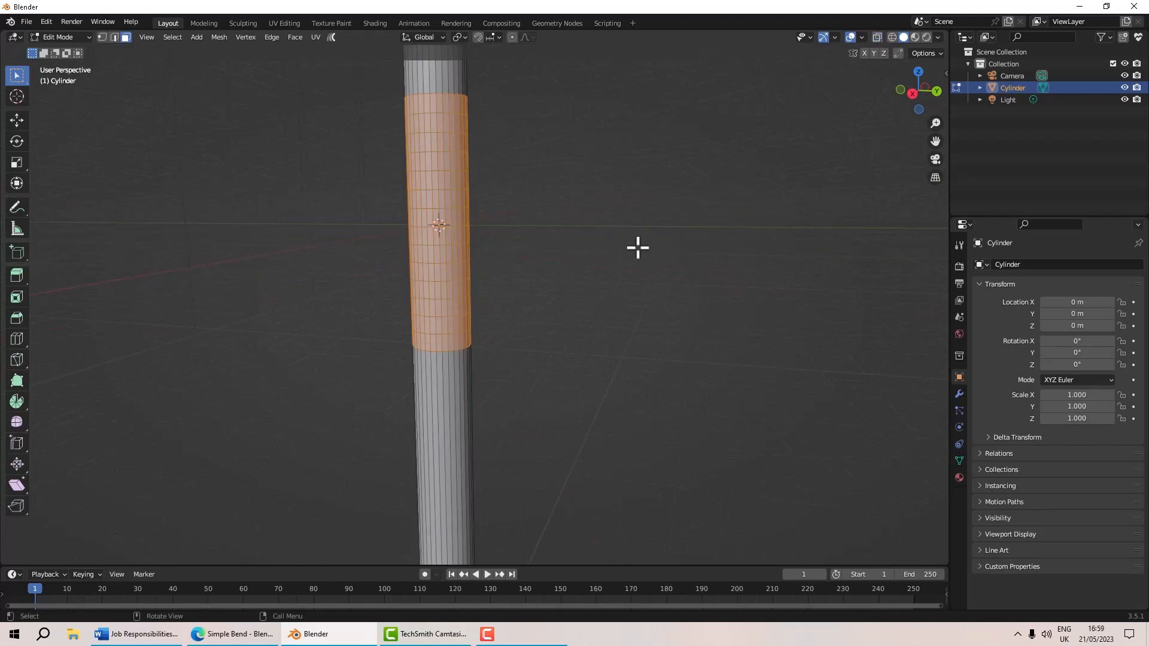
# Try Simple Bend on the selected middle section, bending it about -175 degrees into a U shape
pyautogui.scroll(-5, 598, 254)
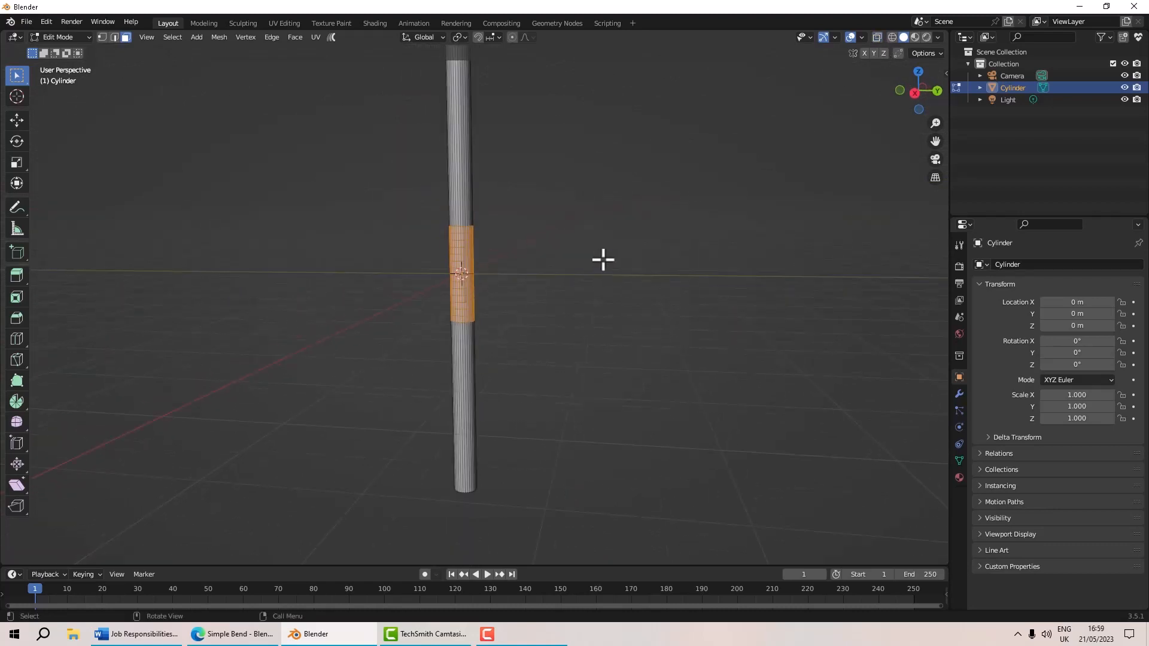
pyautogui.scroll(3, 598, 298)
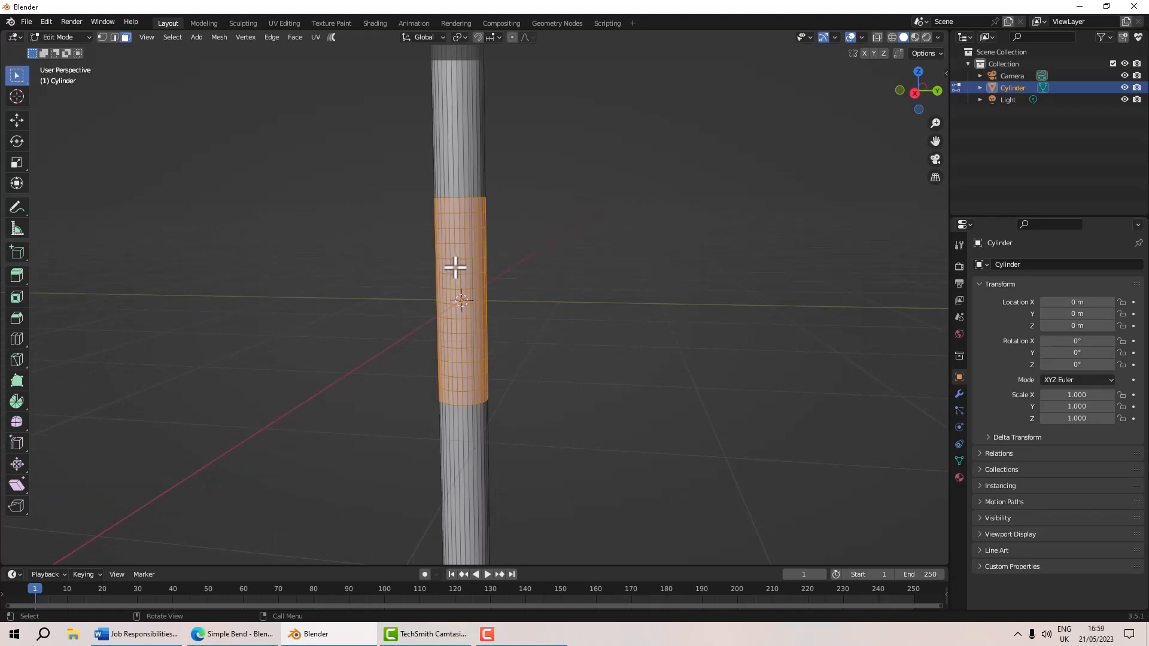
pyautogui.rightClick(455, 268)
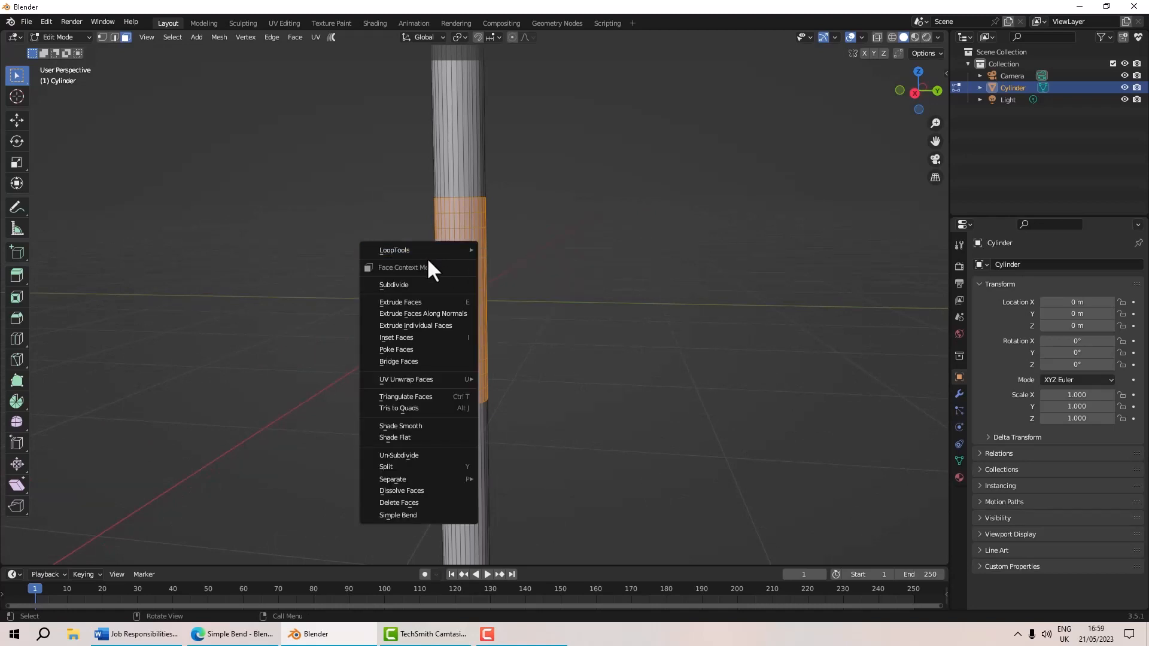
pyautogui.rightClick(469, 264)
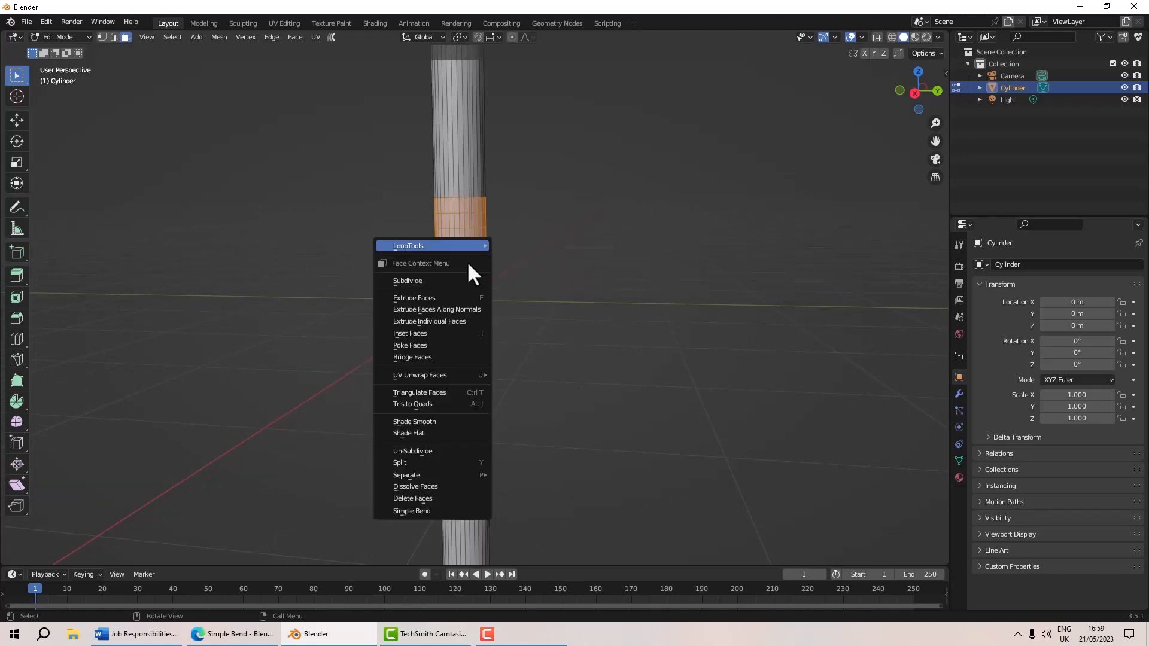
pyautogui.click(422, 513)
pyautogui.moveTo(582, 372); pyautogui.dragTo(554, 267, button='middle')
pyautogui.moveTo(546, 334); pyautogui.dragTo(568, 383, button='middle')
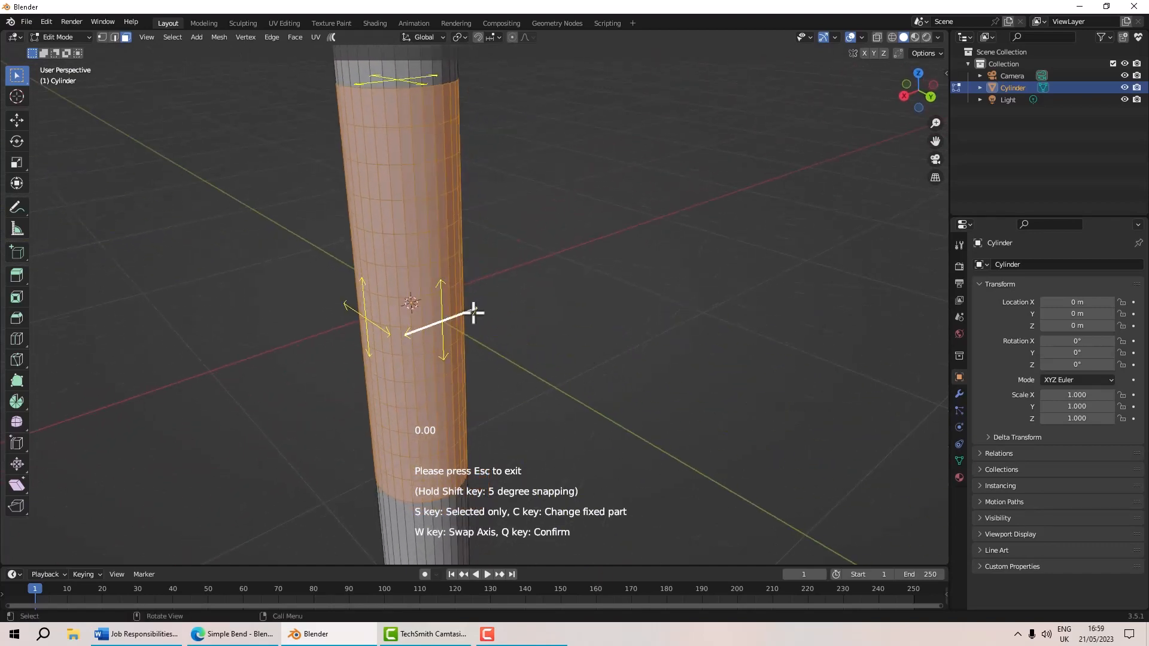
pyautogui.moveTo(473, 311); pyautogui.dragTo(702, 274)
pyautogui.scroll(-3, 685, 318)
pyautogui.scroll(4, 683, 318)
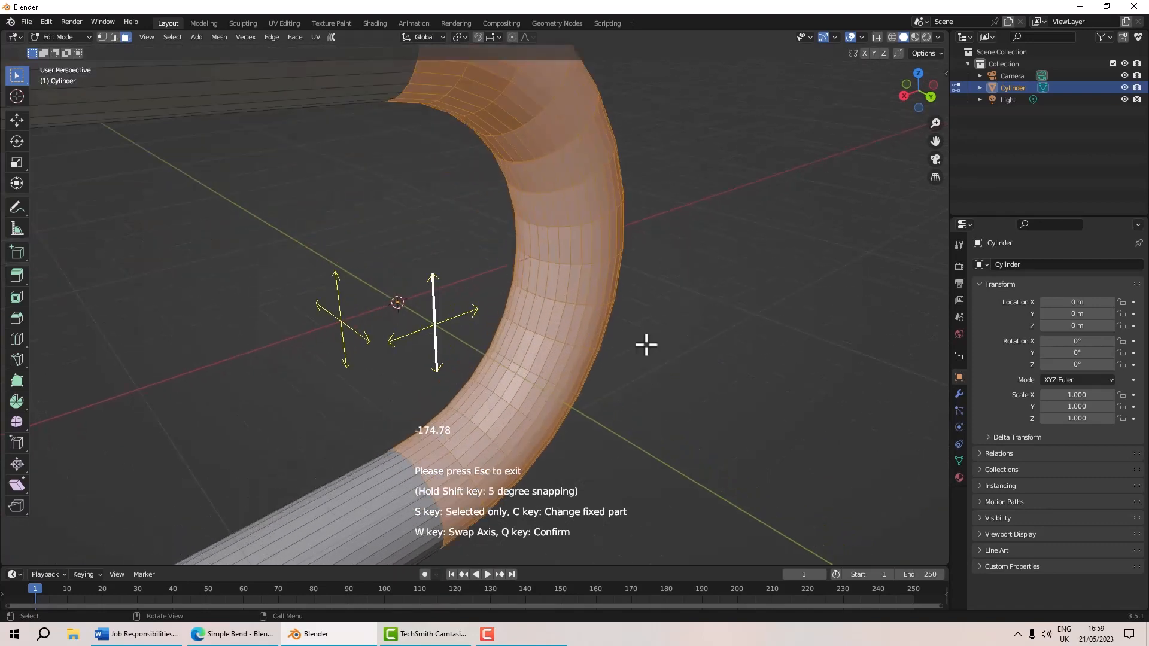
pyautogui.moveTo(720, 343); pyautogui.dragTo(628, 312, button='middle')
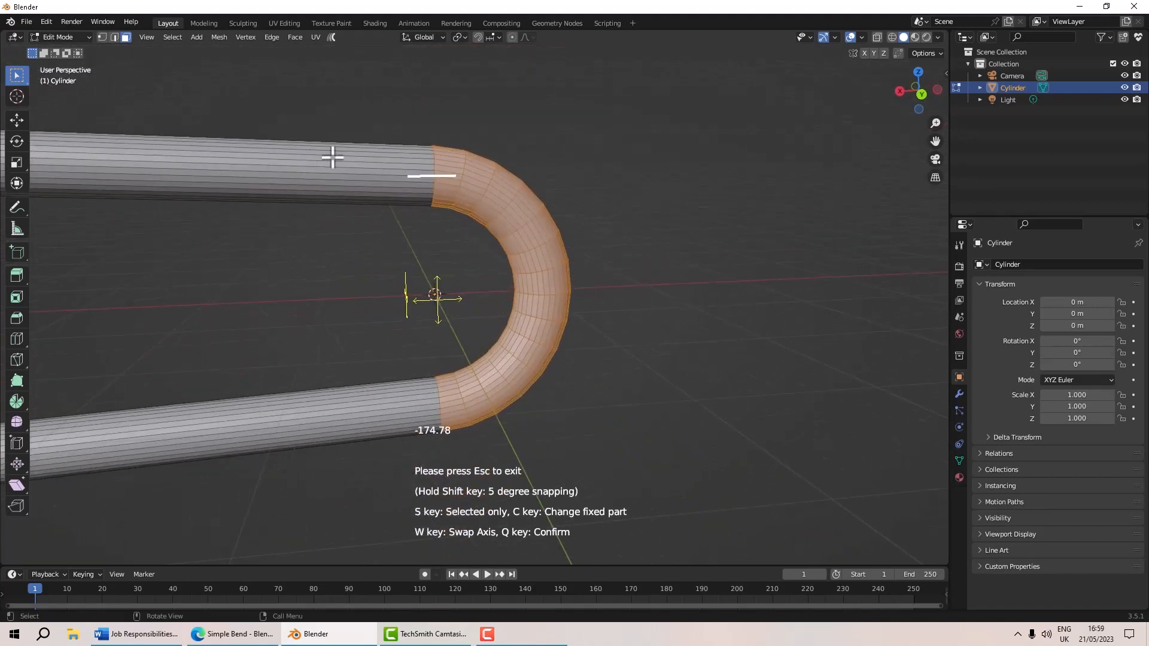
# Try other Simple Bend axis handles on the middle section, with bends of about -45 and -88 degrees
pyautogui.scroll(3, 421, 317)
pyautogui.moveTo(409, 271); pyautogui.dragTo(405, 239)
pyautogui.scroll(-3, 456, 290)
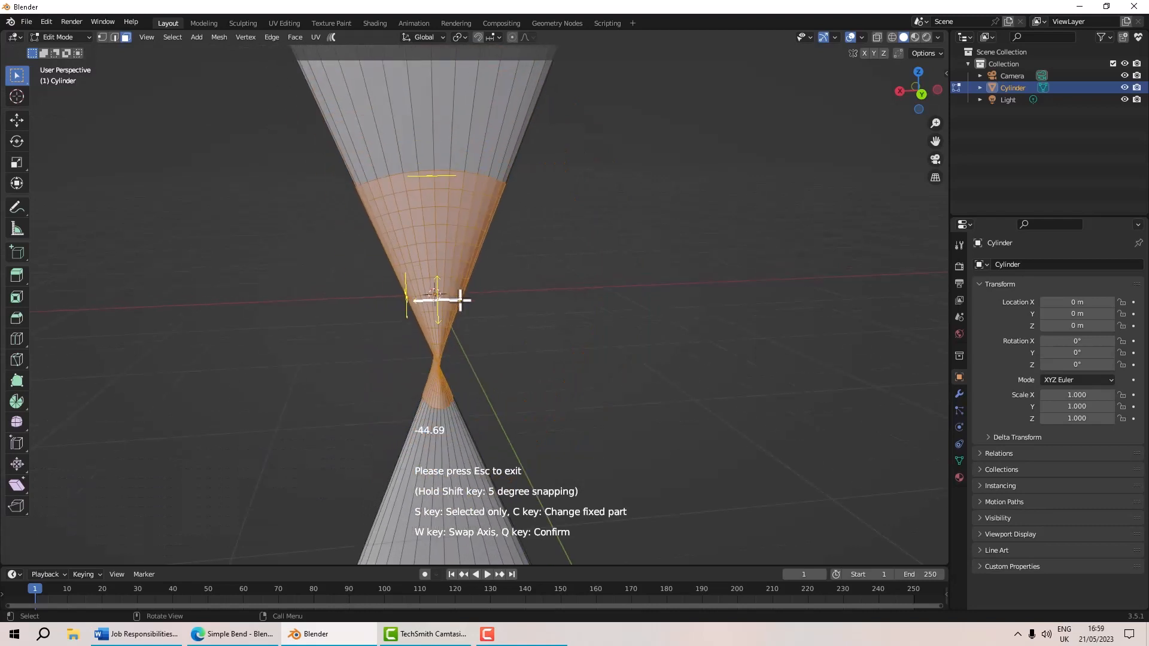
pyautogui.moveTo(459, 300); pyautogui.dragTo(638, 317)
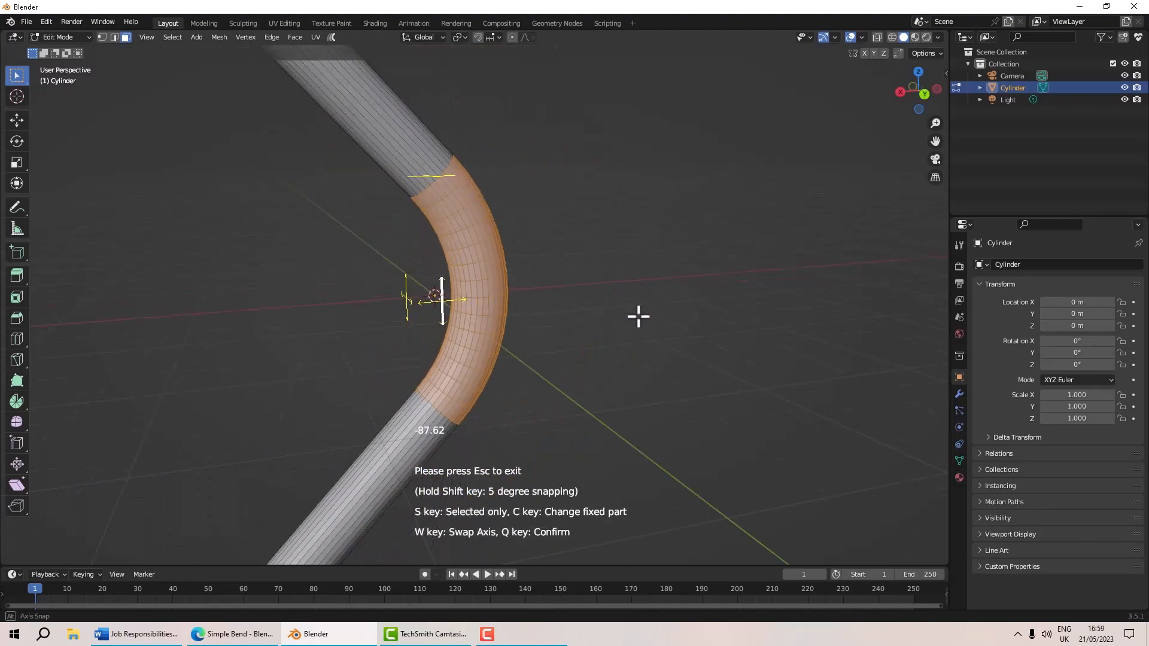
pyautogui.moveTo(637, 317); pyautogui.dragTo(621, 348, button='middle')
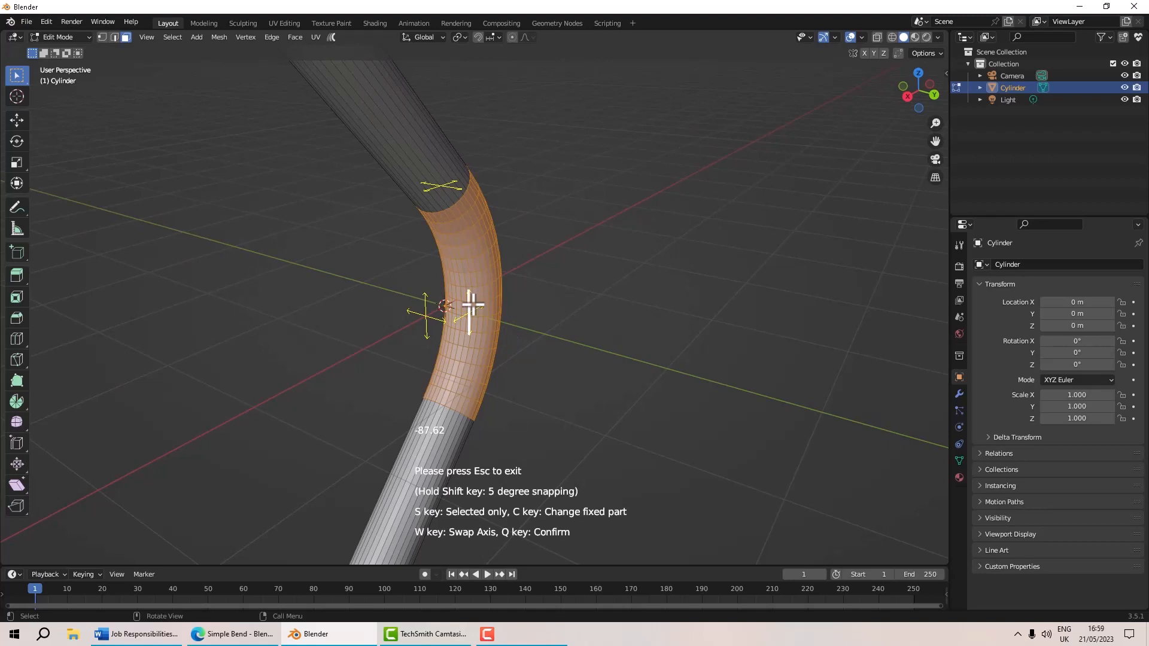
# Try smaller bends of about -12 and -17 degrees with different axis handles on the middle section
pyautogui.moveTo(473, 304)
pyautogui.mouseDown()
pyautogui.moveTo(466, 281)
pyautogui.moveTo(469, 299)
pyautogui.mouseUp()
pyautogui.moveTo(566, 299); pyautogui.dragTo(517, 333, button='middle')
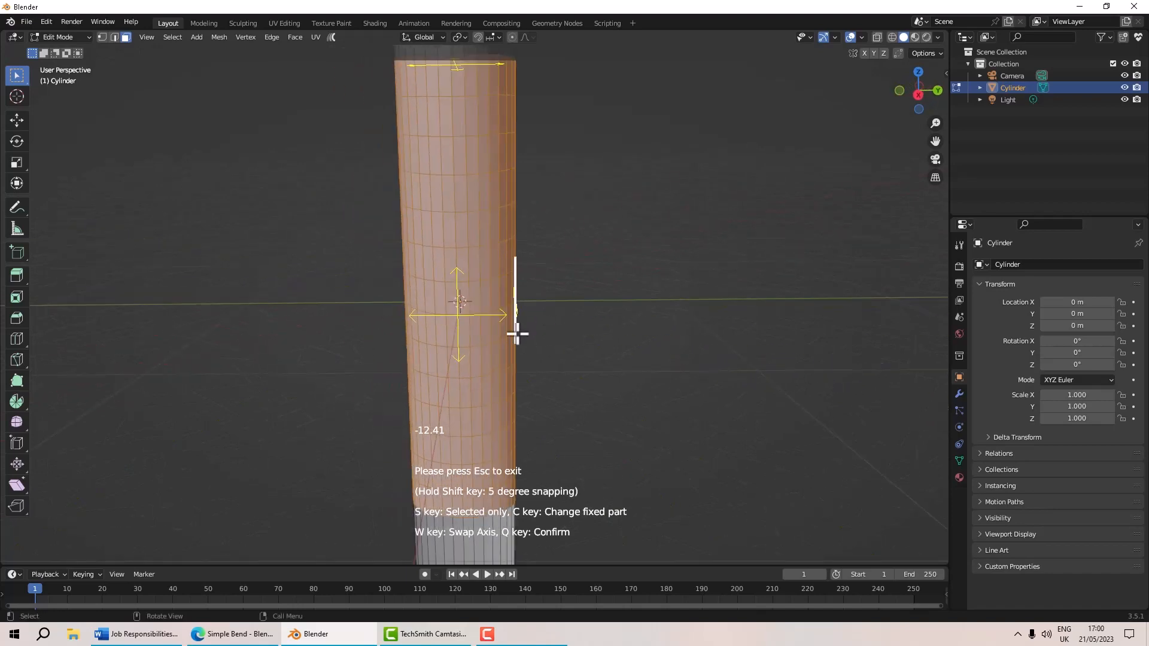
pyautogui.moveTo(491, 323); pyautogui.dragTo(729, 332)
pyautogui.scroll(-3, 728, 332)
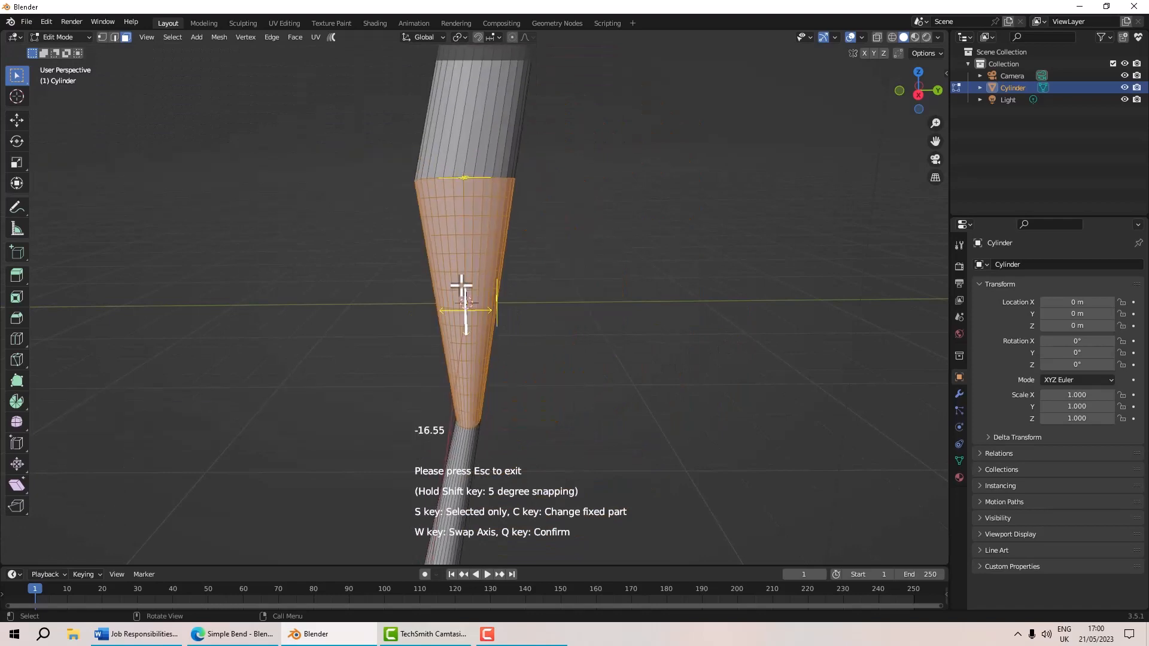
# Try a bend of about -139 degrees with another axis handle and cancel Simple Bend
pyautogui.moveTo(493, 287); pyautogui.dragTo(449, 307, button='middle')
pyautogui.moveTo(449, 308); pyautogui.dragTo(566, 353)
pyautogui.moveTo(567, 353); pyautogui.dragTo(516, 299, button='middle')
pyautogui.moveTo(473, 263); pyautogui.dragTo(284, 373)
pyautogui.moveTo(493, 341); pyautogui.dragTo(521, 350, button='middle')
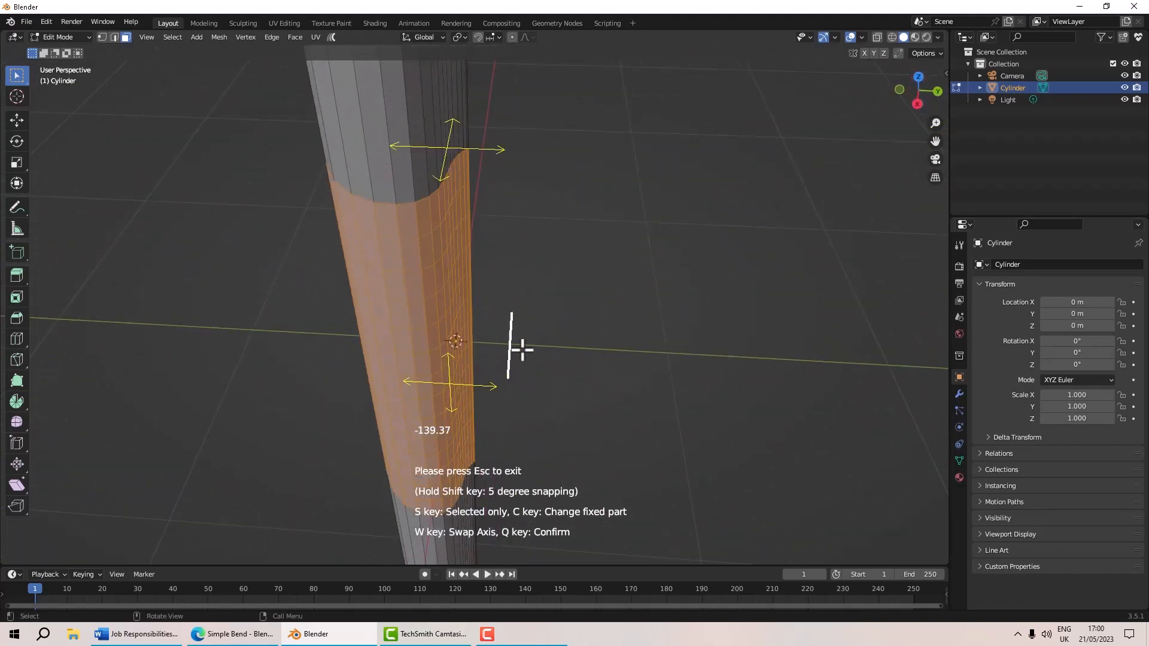
pyautogui.moveTo(607, 192); pyautogui.dragTo(618, 397, button='middle')
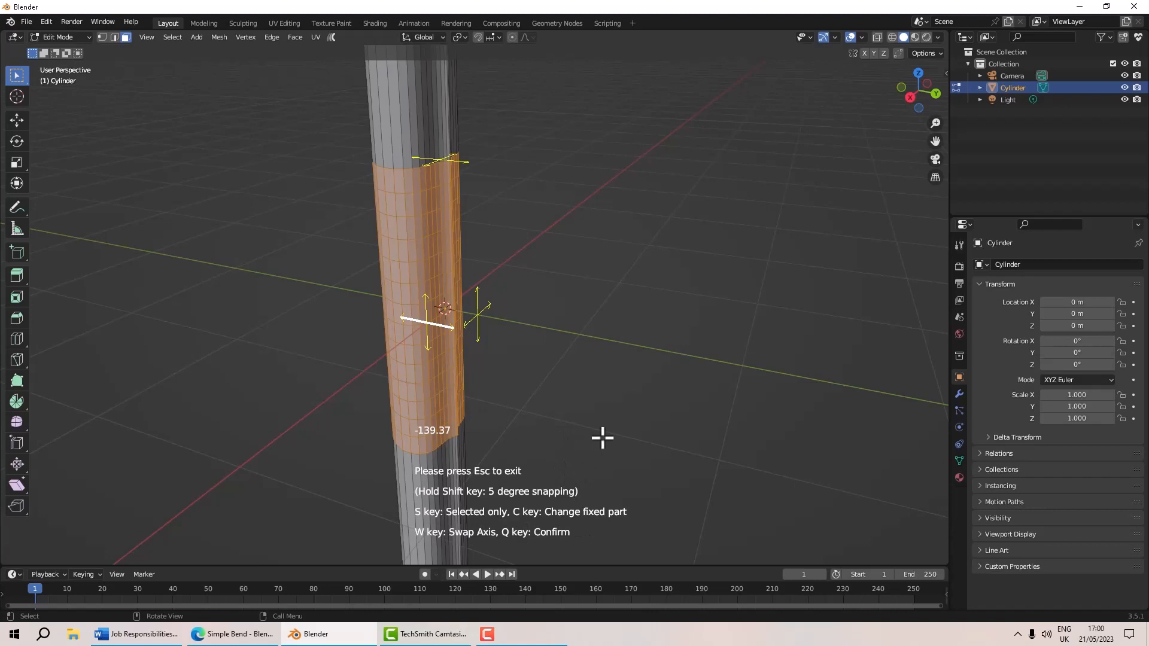
pyautogui.press('Escape')
pyautogui.moveTo(592, 410); pyautogui.dragTo(618, 384, button='middle')
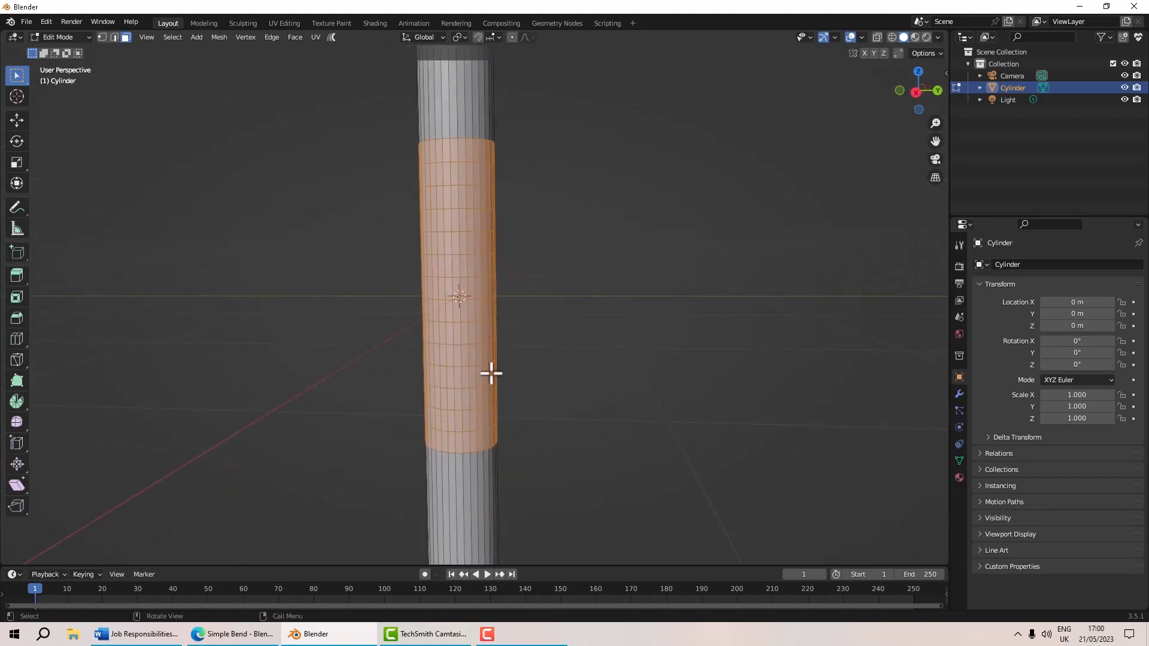
# Run Simple Bend again on the selected middle section and bend it about -173 degrees within the Y-Z plane
pyautogui.rightClick(444, 326)
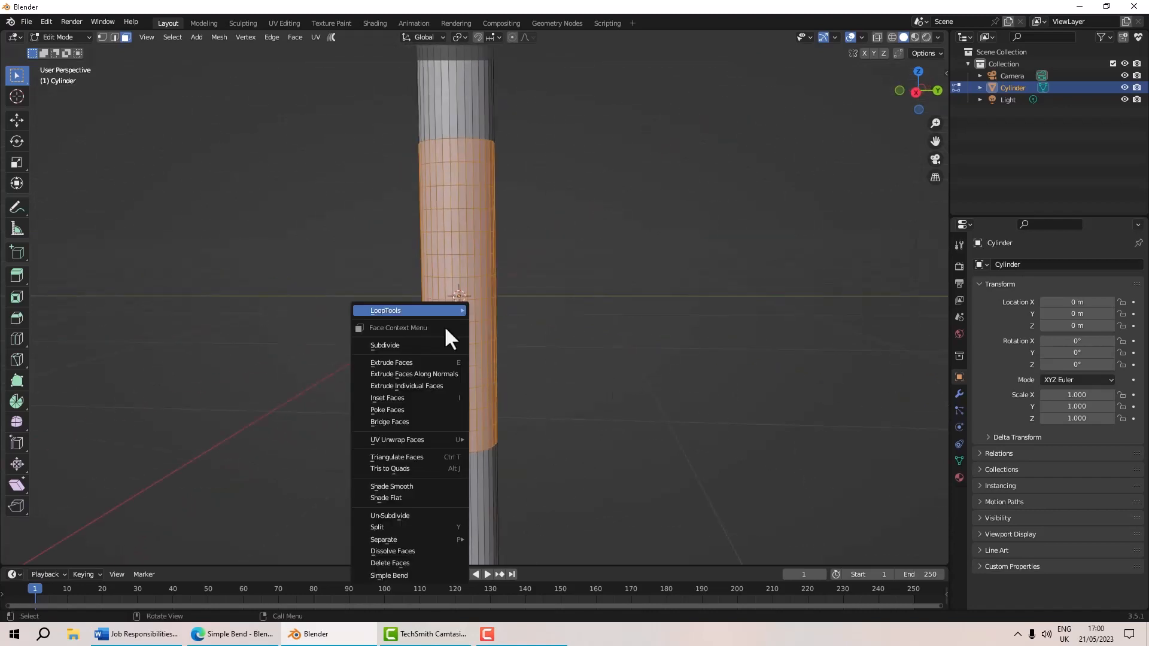
pyautogui.click(403, 575)
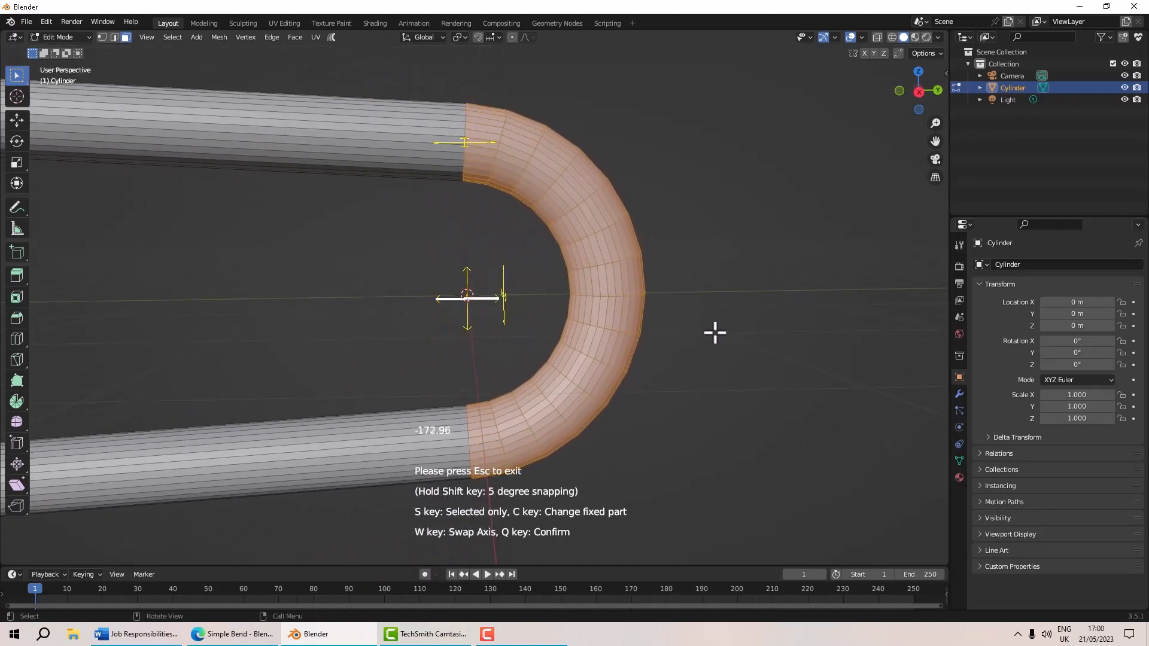
pyautogui.scroll(-3, 711, 344)
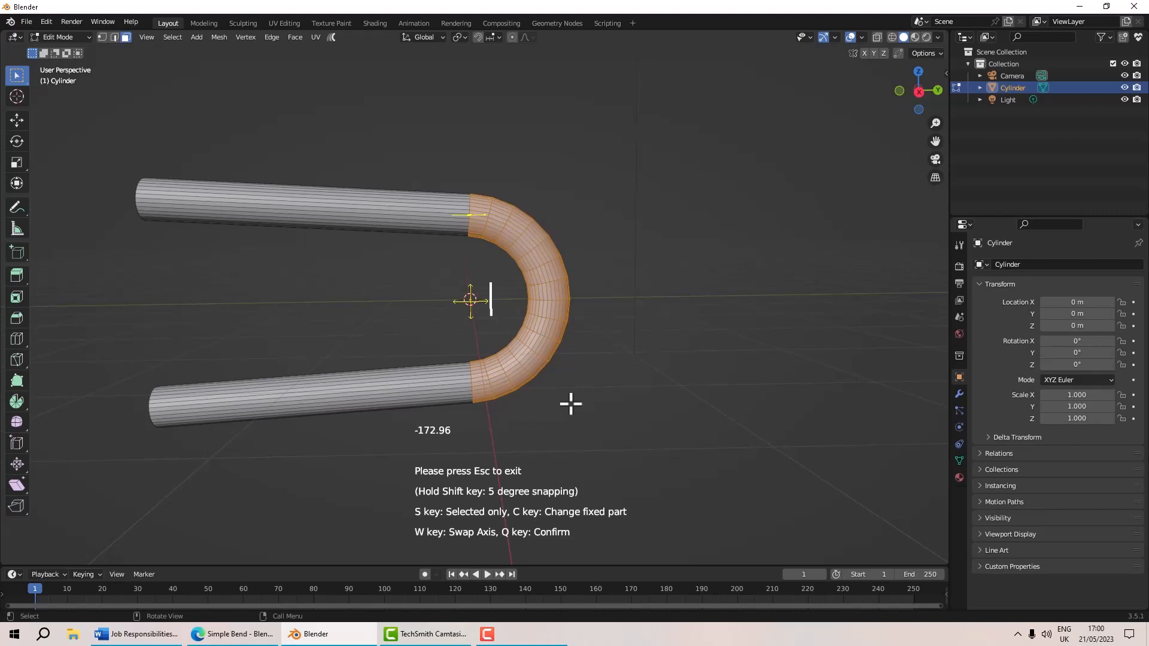
pyautogui.moveTo(510, 200); pyautogui.dragTo(575, 287, button='middle')
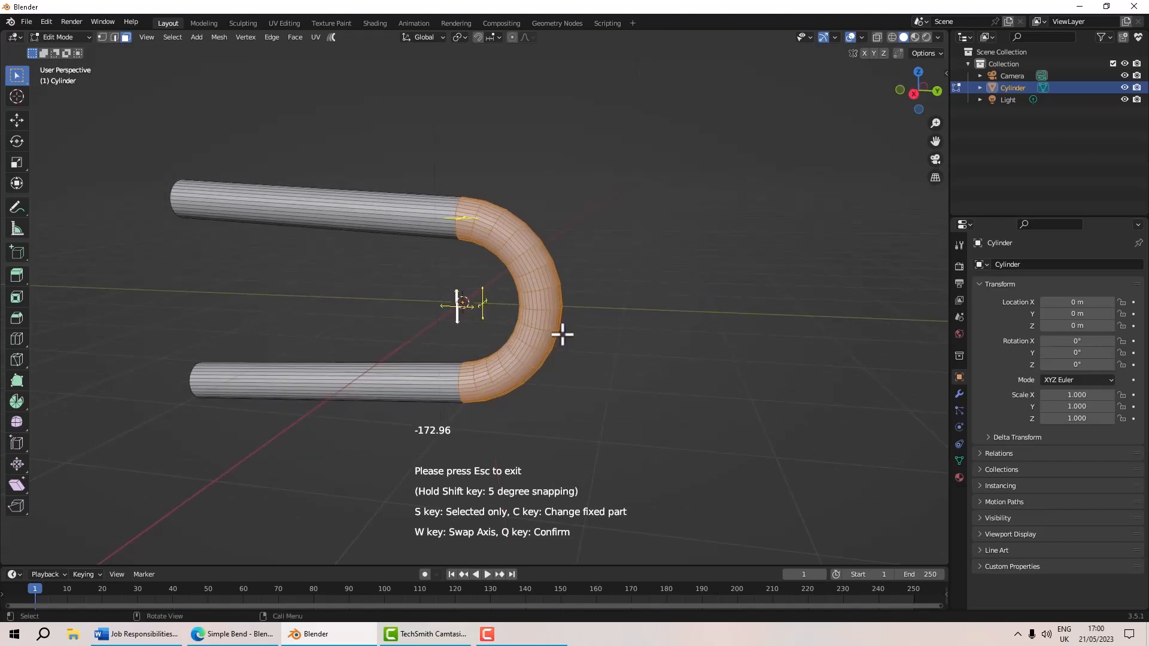
pyautogui.moveTo(562, 334); pyautogui.dragTo(583, 386, button='middle')
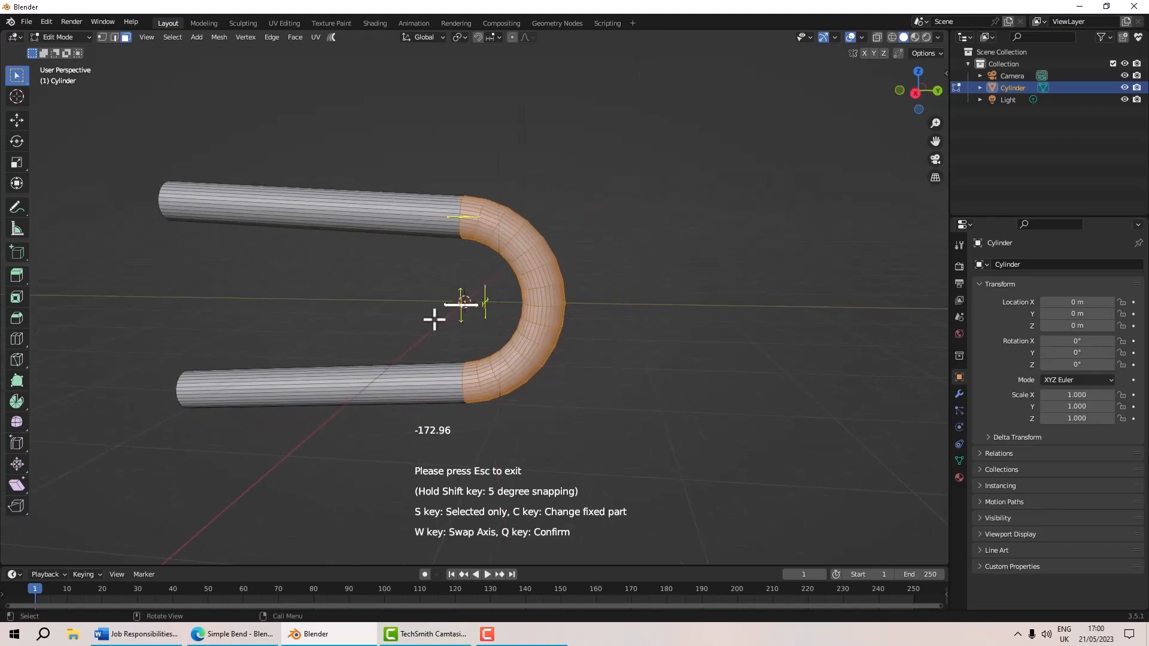
# Reverse the bend to about 163 degrees and bring it back to exactly -180 degrees using 5-degree snapping
pyautogui.moveTo(445, 306); pyautogui.dragTo(326, 448)
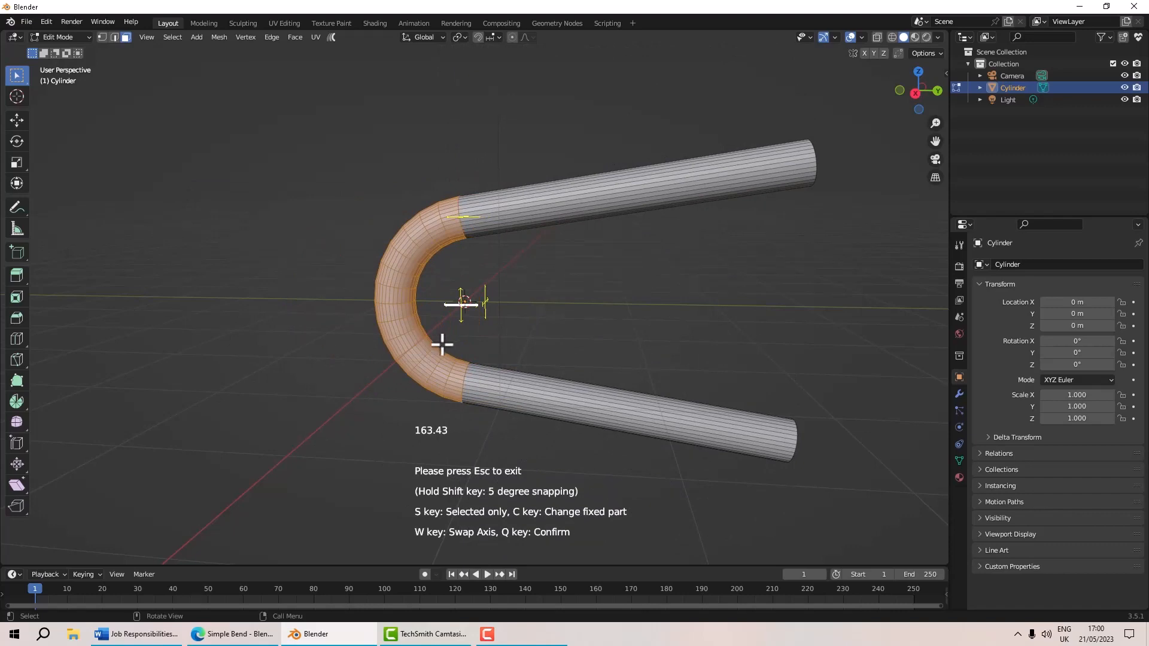
pyautogui.keyDown('shift'); pyautogui.moveTo(467, 303); pyautogui.dragTo(703, 305); pyautogui.keyUp('shift')
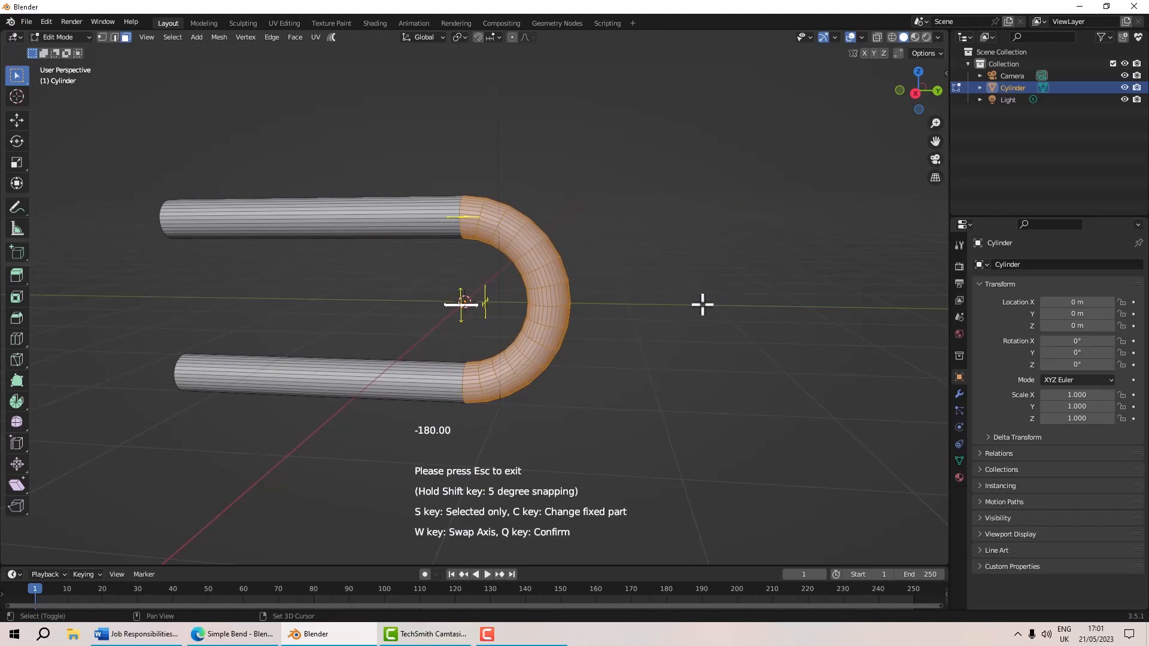
pyautogui.moveTo(652, 323)
pyautogui.mouseDown(button='middle')
pyautogui.moveTo(641, 355)
pyautogui.moveTo(633, 321)
pyautogui.mouseUp(button='middle')
# Check the U-shaped cylinder from several angles and confirm the -180 degree Simple Bend
pyautogui.press('w')
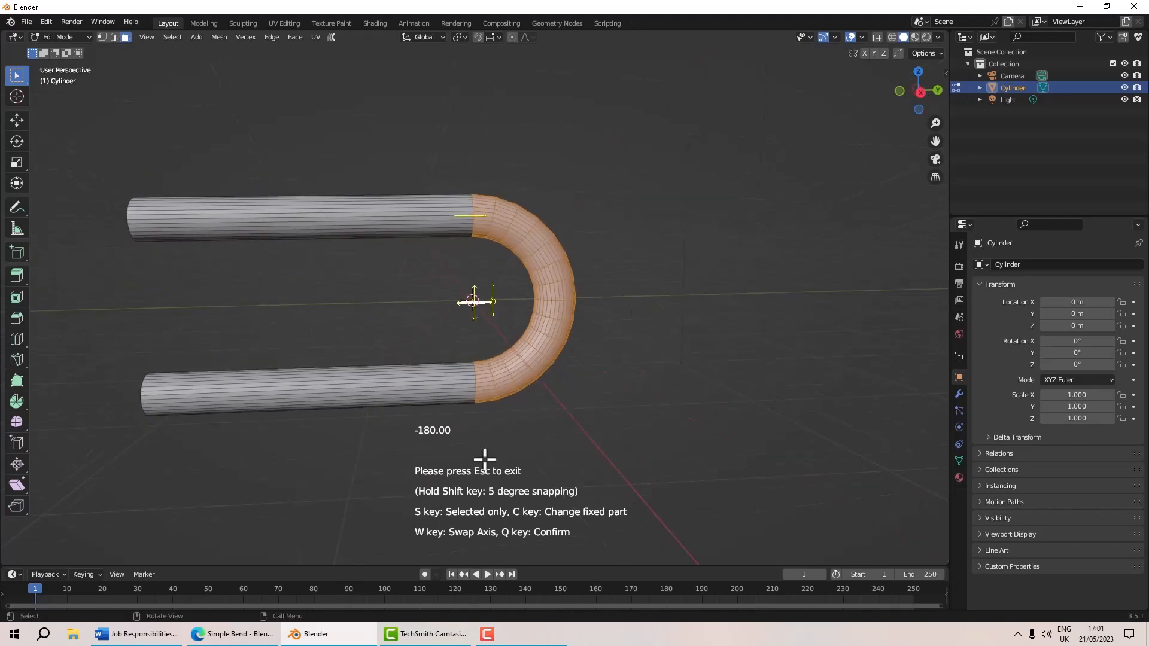
pyautogui.keyDown('shift'); pyautogui.moveTo(604, 404); pyautogui.dragTo(641, 383, button='middle'); pyautogui.keyUp('shift')
pyautogui.scroll(3, 484, 282)
pyautogui.scroll(-2, 655, 327)
pyautogui.scroll(1, 622, 344)
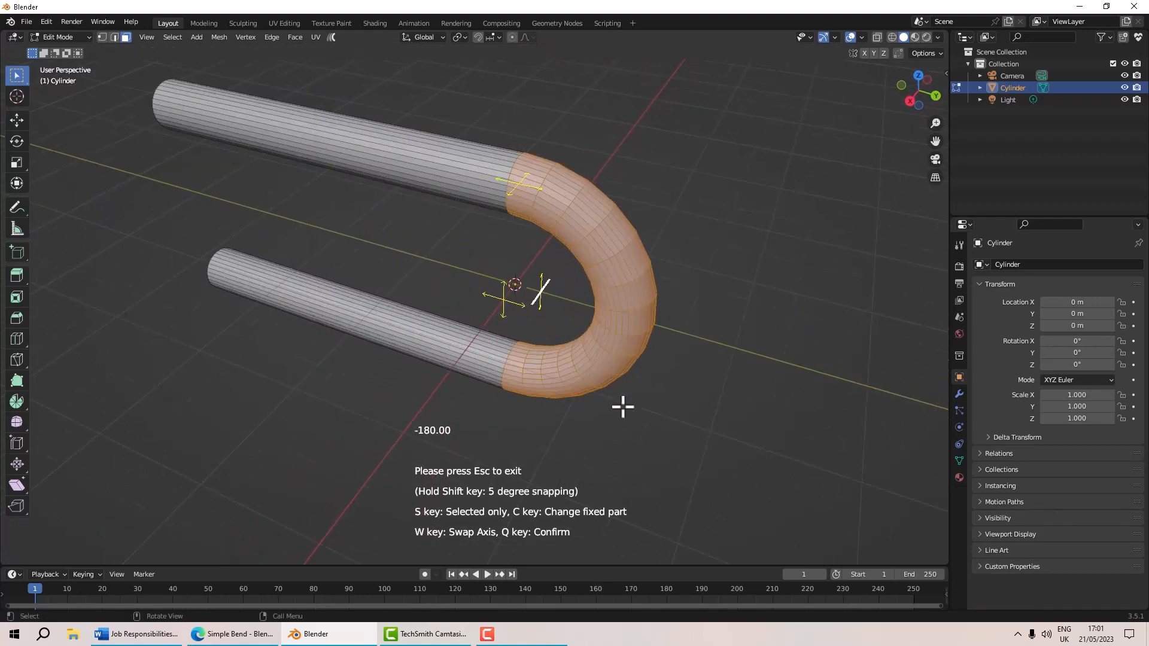
pyautogui.moveTo(652, 404); pyautogui.dragTo(420, 66, button='middle')
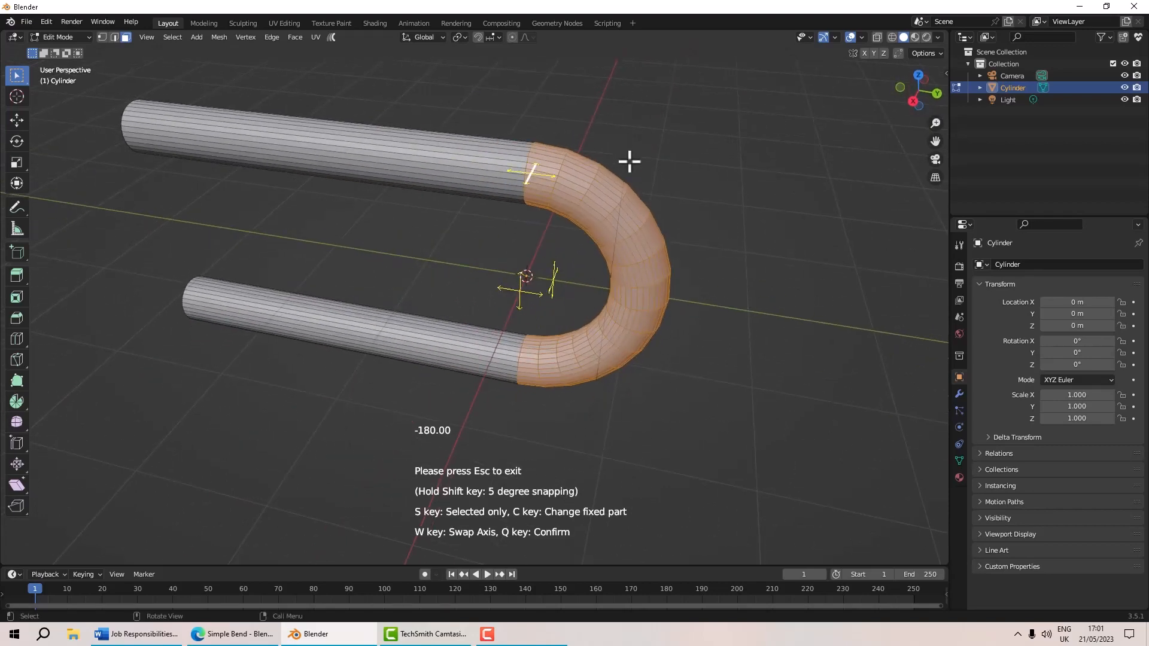
pyautogui.press('q')
pyautogui.moveTo(638, 241); pyautogui.dragTo(610, 327, button='middle')
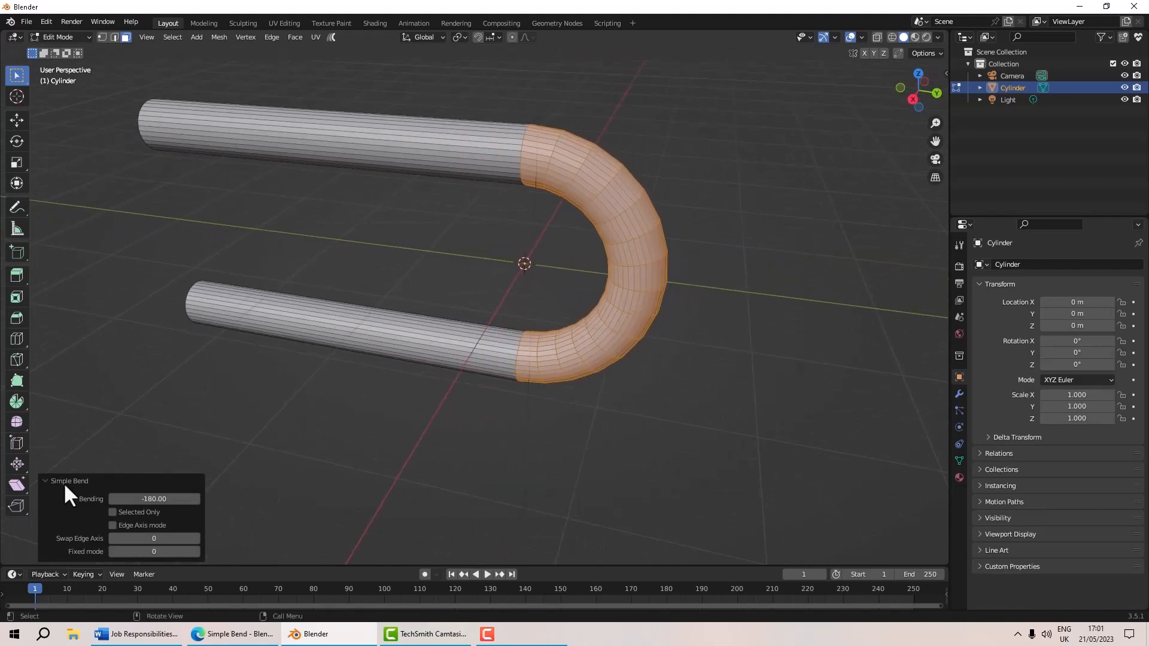
# Try a Bending value of -178.47 for the confirmed Simple Bend and set it back to -180
pyautogui.moveTo(132, 498)
pyautogui.mouseDown()
pyautogui.moveTo(700, 347)
pyautogui.moveTo(623, 353)
pyautogui.moveTo(698, 359)
pyautogui.moveTo(720, 379)
pyautogui.moveTo(600, 379)
pyautogui.moveTo(121, 511)
pyautogui.mouseUp()
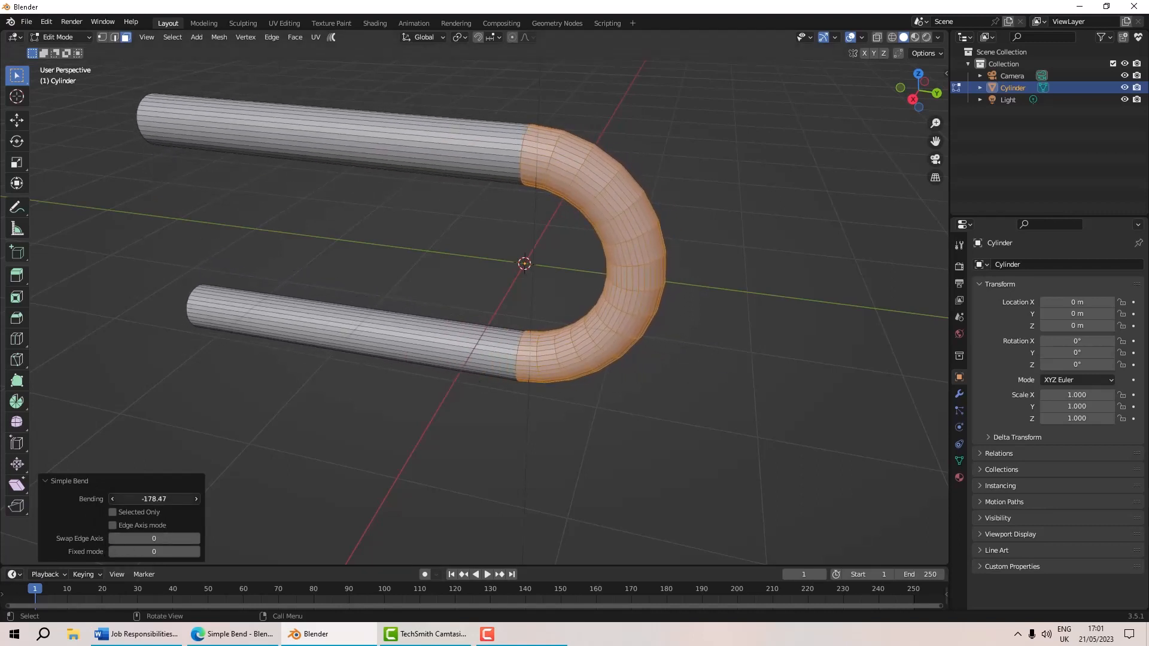
pyautogui.click(154, 502)
pyautogui.write('-180')
pyautogui.press('Return')
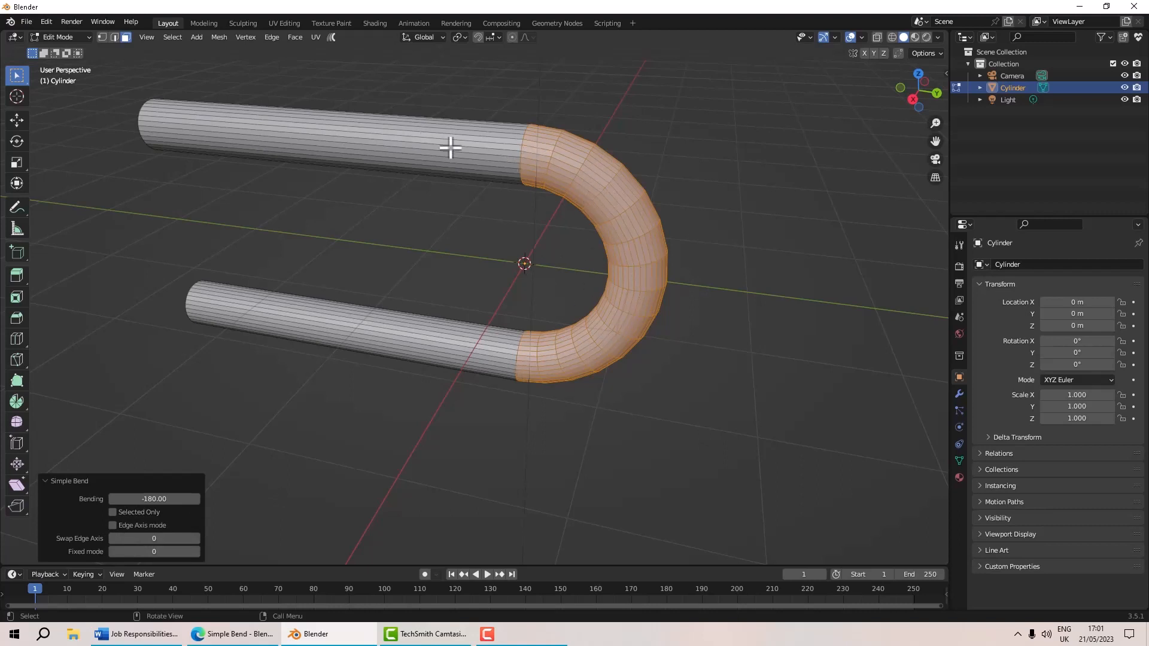
# Try restricting the Simple Bend to the selected faces with Selected Only and turn the option off again
pyautogui.click(120, 512)
pyautogui.scroll(-8, 359, 410)
pyautogui.scroll(8, 358, 411)
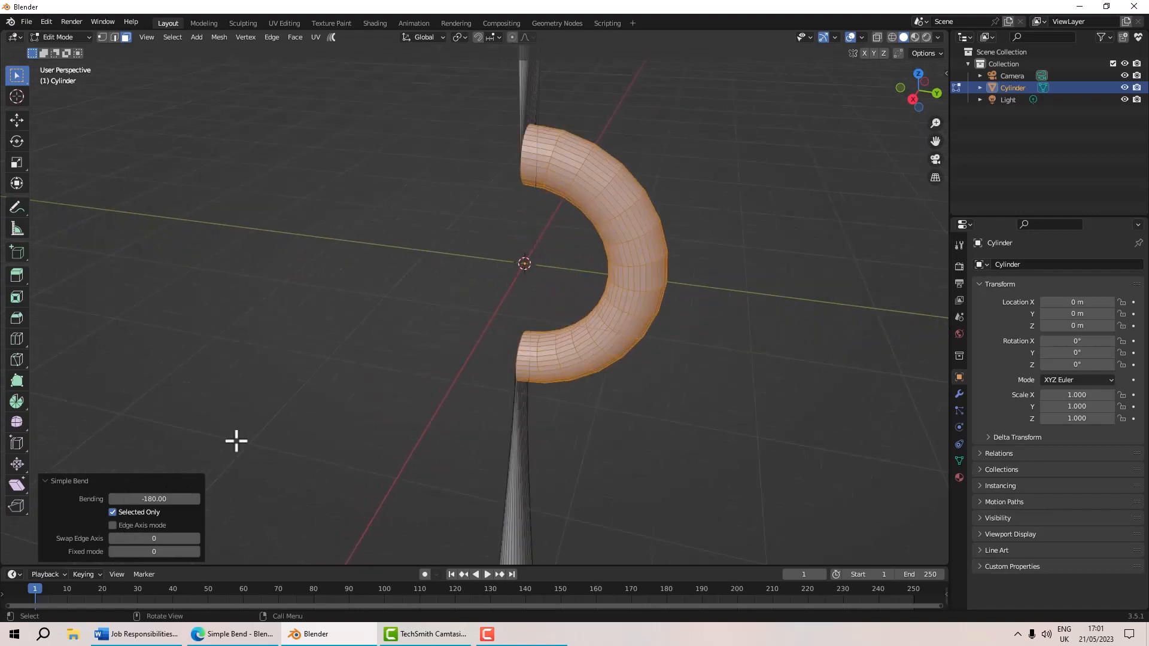
pyautogui.click(144, 511)
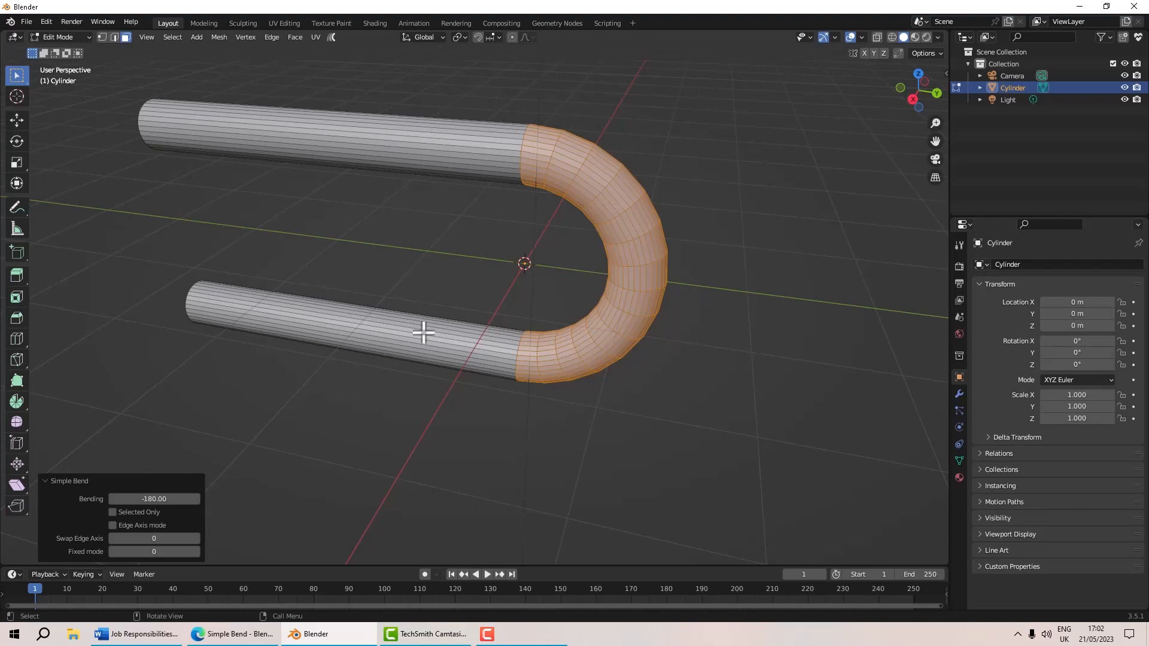
# Set the Simple Bend's Fixed mode to 1 so the U opens upward
pyautogui.click(197, 551)
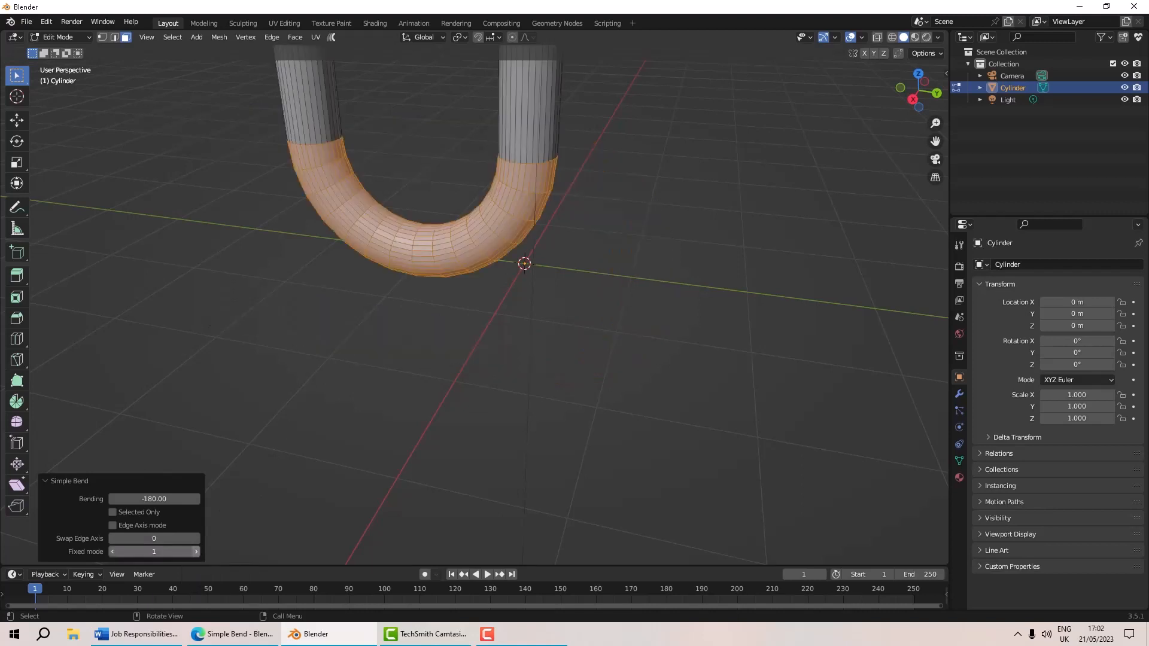
pyautogui.scroll(-4, 386, 356)
pyautogui.keyDown('shift'); pyautogui.moveTo(405, 307); pyautogui.dragTo(405, 403, button='middle'); pyautogui.keyUp('shift')
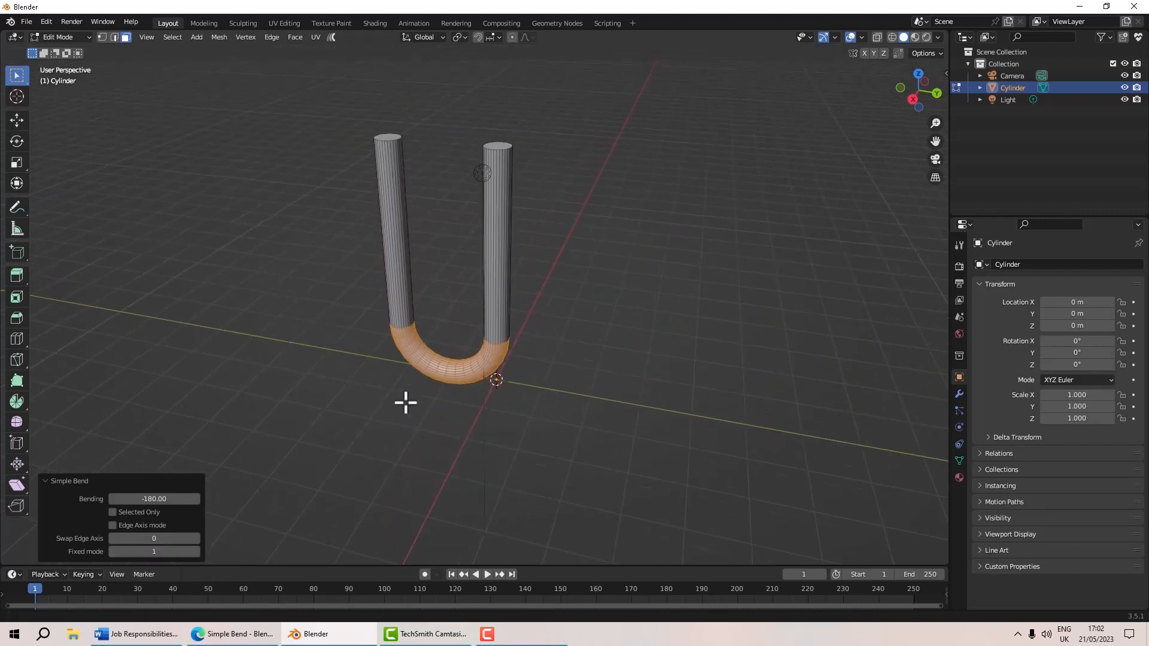
# Set the Simple Bend's Fixed mode to 2 so the U opens downward, and clear the face selection
pyautogui.click(197, 551)
pyautogui.moveTo(462, 425); pyautogui.dragTo(532, 246, button='middle')
pyautogui.scroll(3, 498, 362)
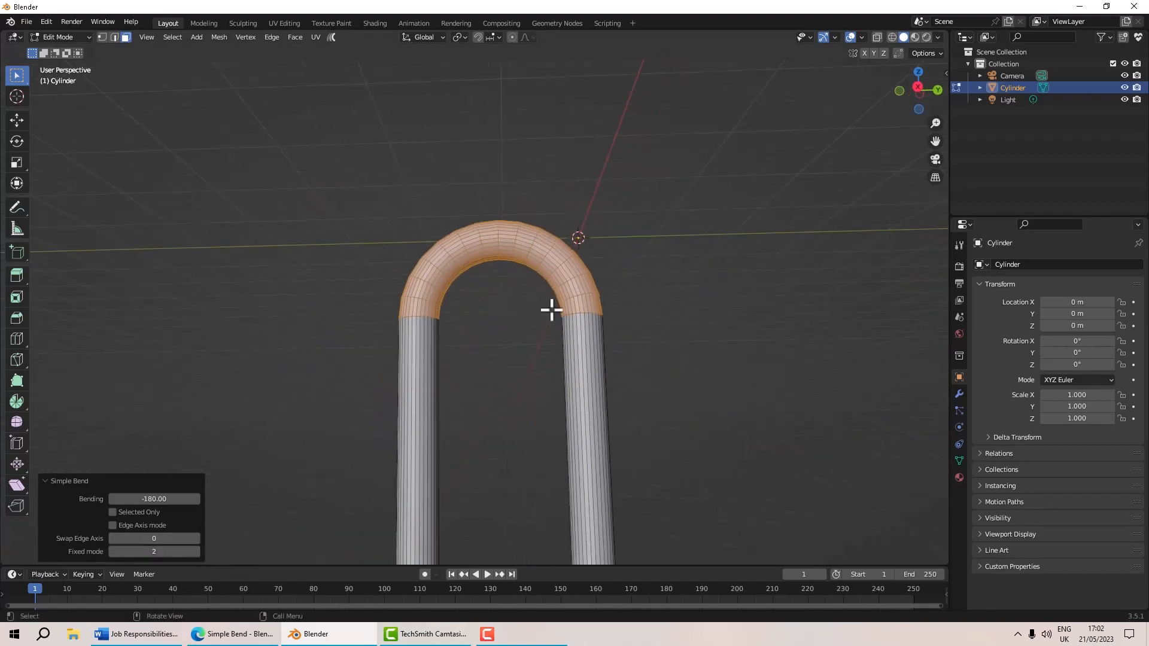
pyautogui.moveTo(549, 308); pyautogui.dragTo(475, 413, button='middle')
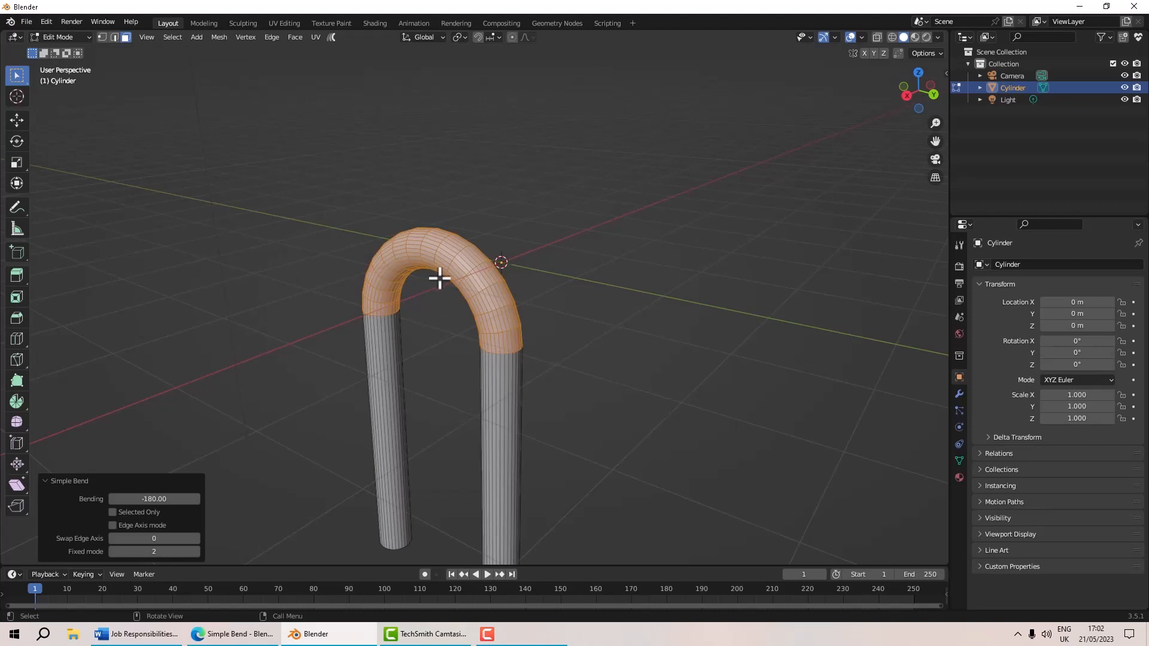
pyautogui.moveTo(558, 315); pyautogui.dragTo(628, 340, button='middle')
pyautogui.click(587, 288)
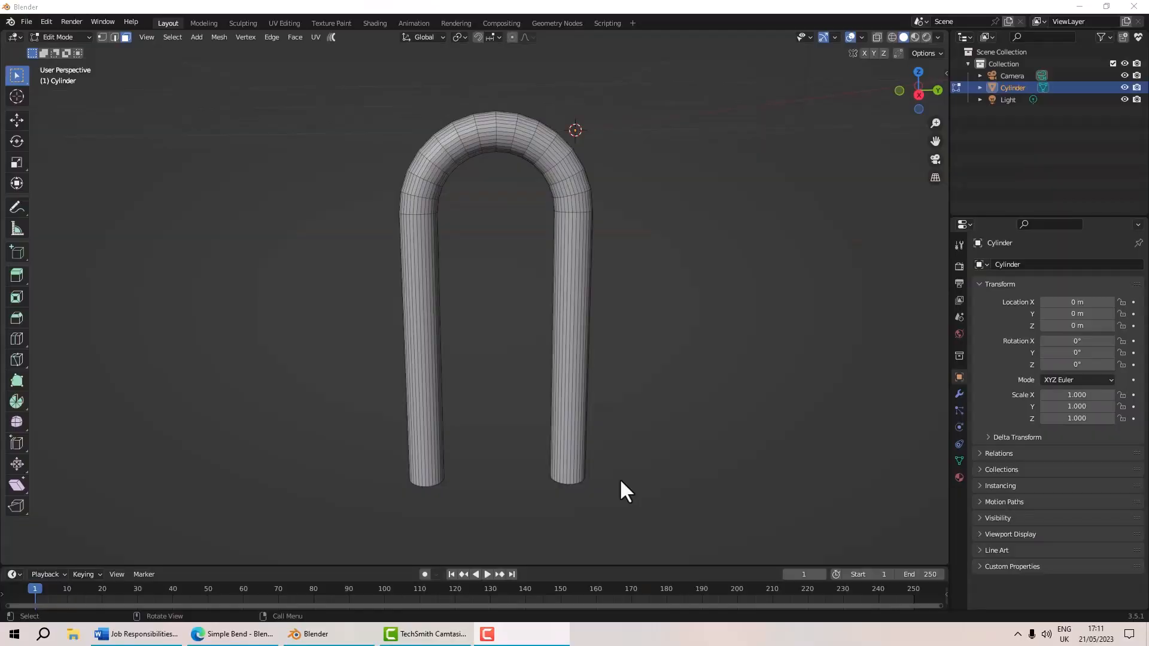
# Add a loop cut around the middle of the U's shorter-side straight leg near the origin and bevel it 0.889 m wide with 14 segments
pyautogui.moveTo(626, 457); pyautogui.dragTo(564, 414, button='middle')
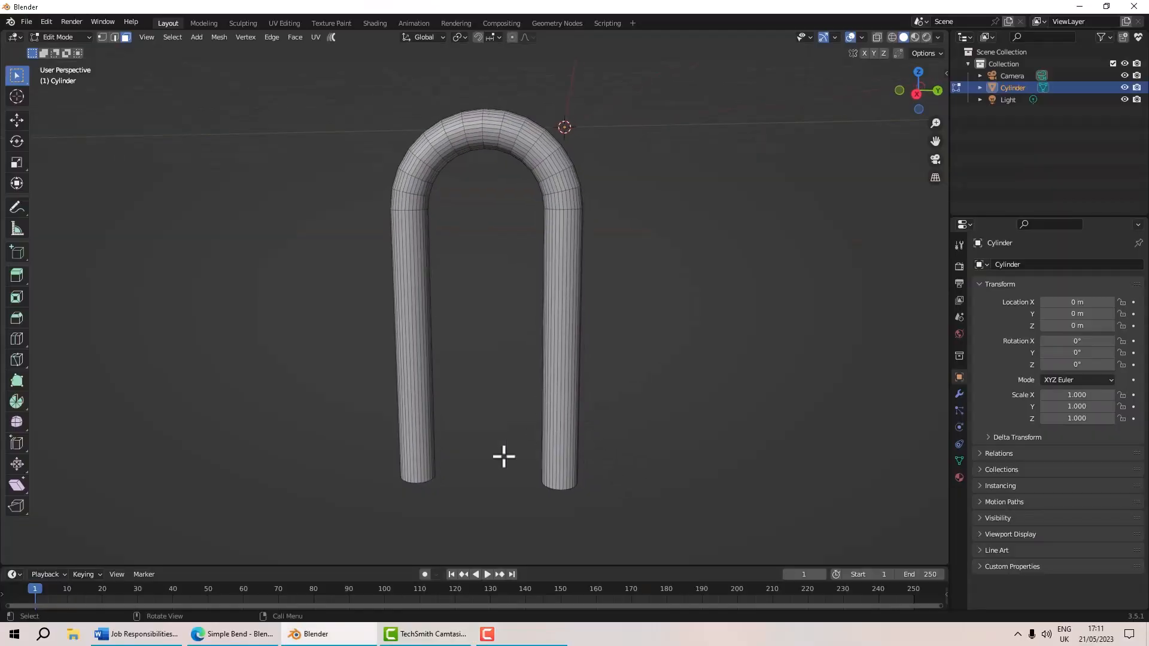
pyautogui.click(19, 345)
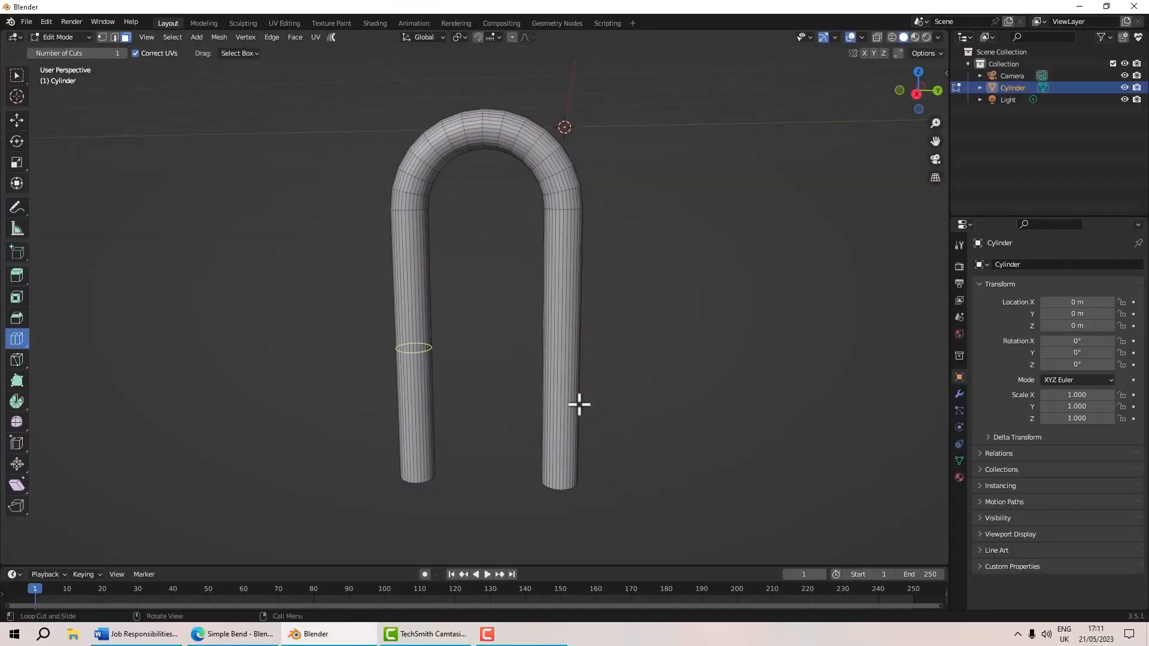
pyautogui.click(551, 387)
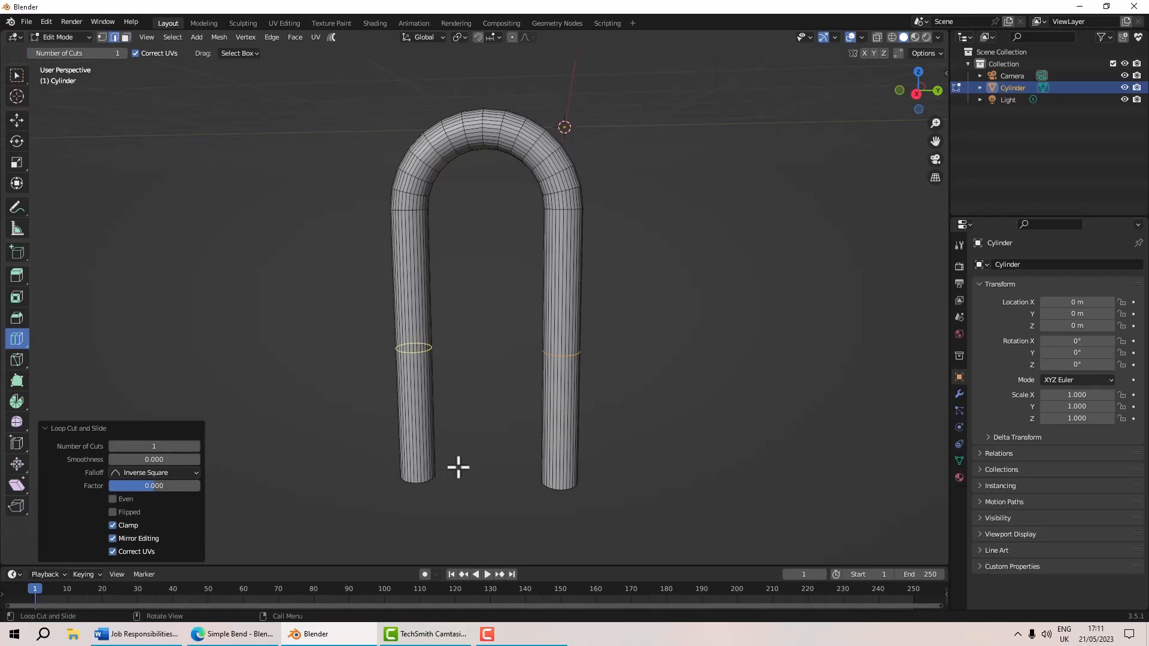
pyautogui.hotkey('ctrl', 'b')
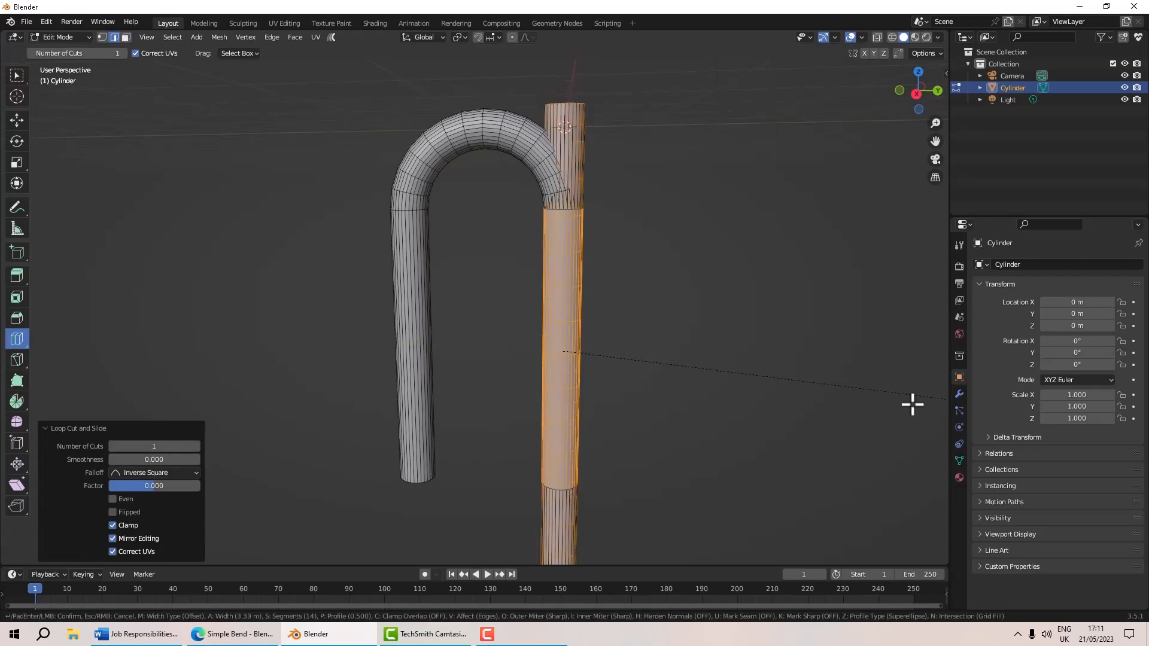
pyautogui.click(770, 427)
pyautogui.moveTo(676, 487); pyautogui.dragTo(584, 420, button='middle')
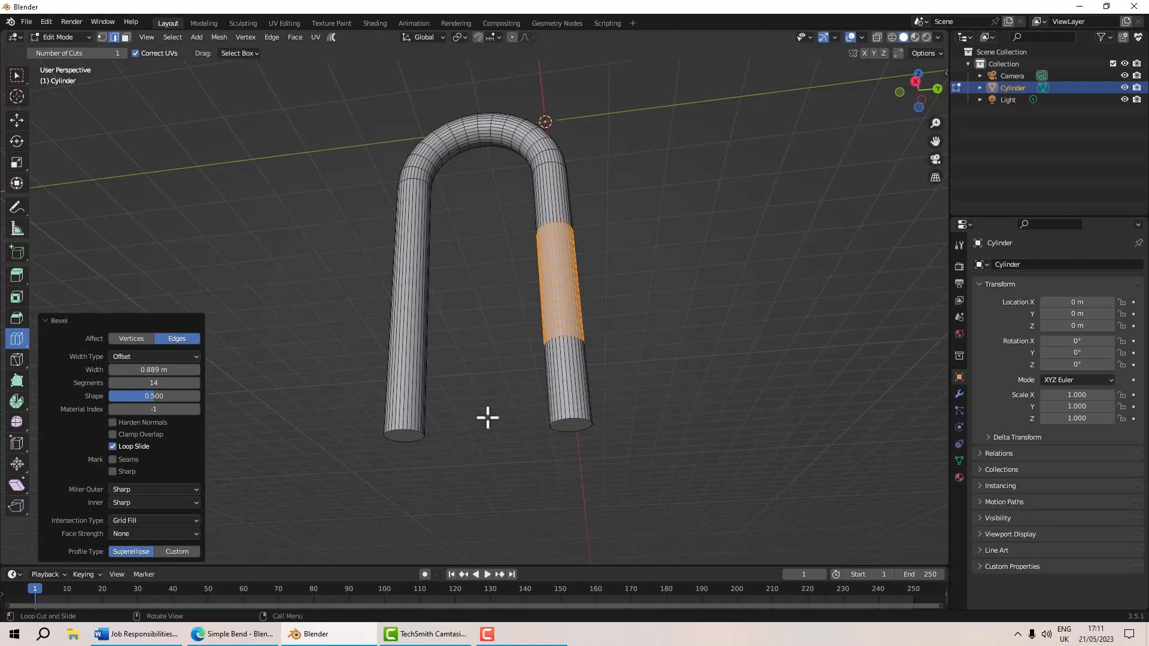
# Select the end face of the leg with the new segments and move it up about 1.01 m along Z
pyautogui.press('w')
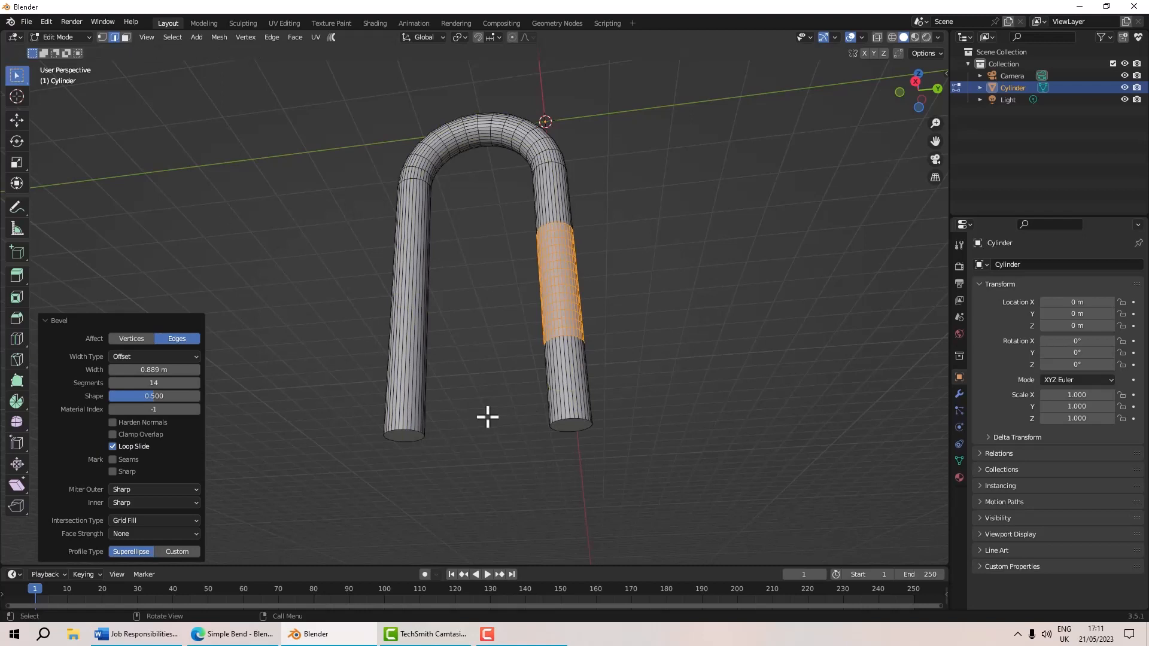
pyautogui.keyDown('alt'); pyautogui.click(580, 419); pyautogui.keyUp('alt')
pyautogui.press('g')
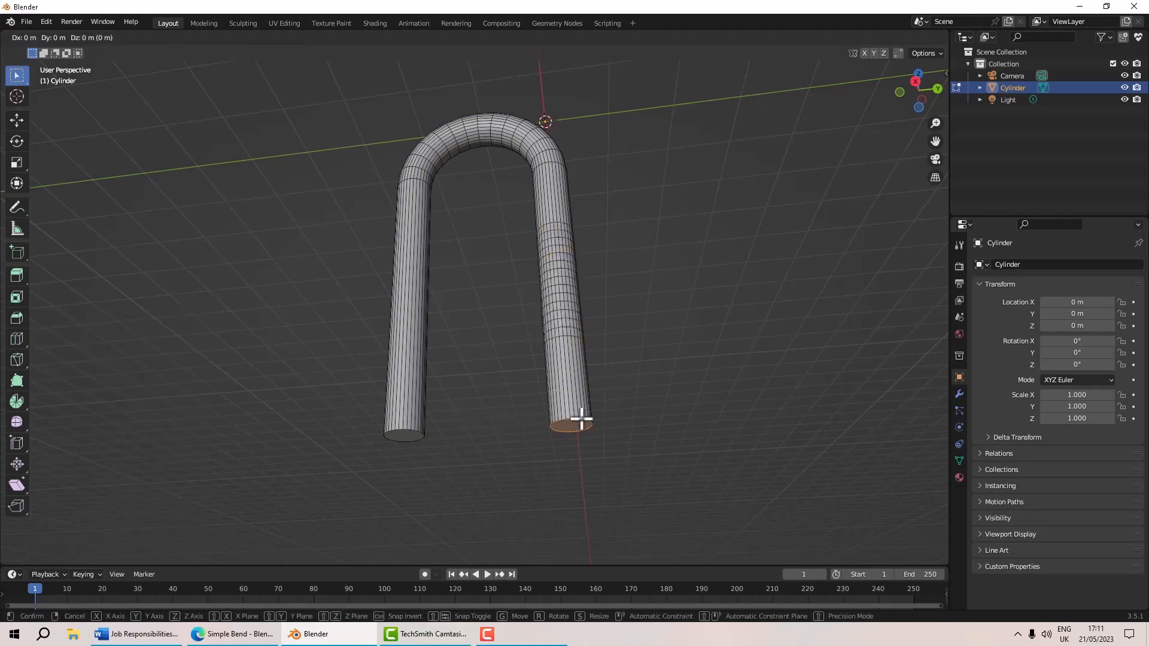
pyautogui.press('z')
pyautogui.click(565, 345)
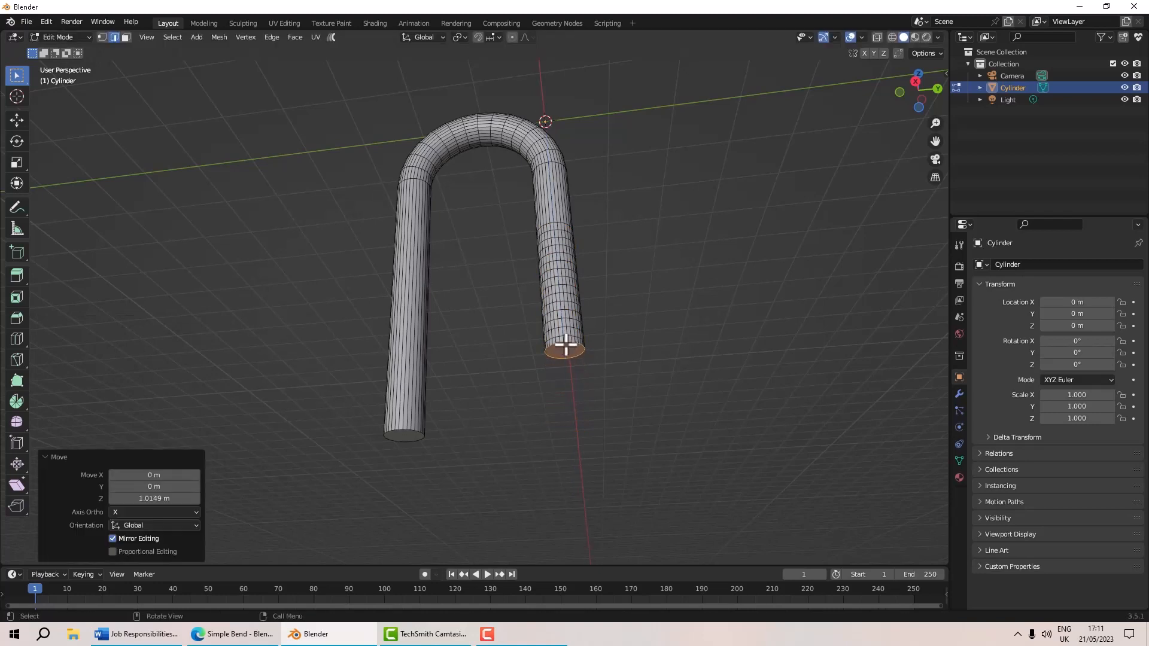
# Grow the selection from the shortened leg's end face until it covers the whole beveled, segmented section
pyautogui.press('ctrl+KP_Add')
pyautogui.press('ctrl+KP_Add')
pyautogui.press('ctrl+KP_Add')
pyautogui.press('ctrl+KP_Add')
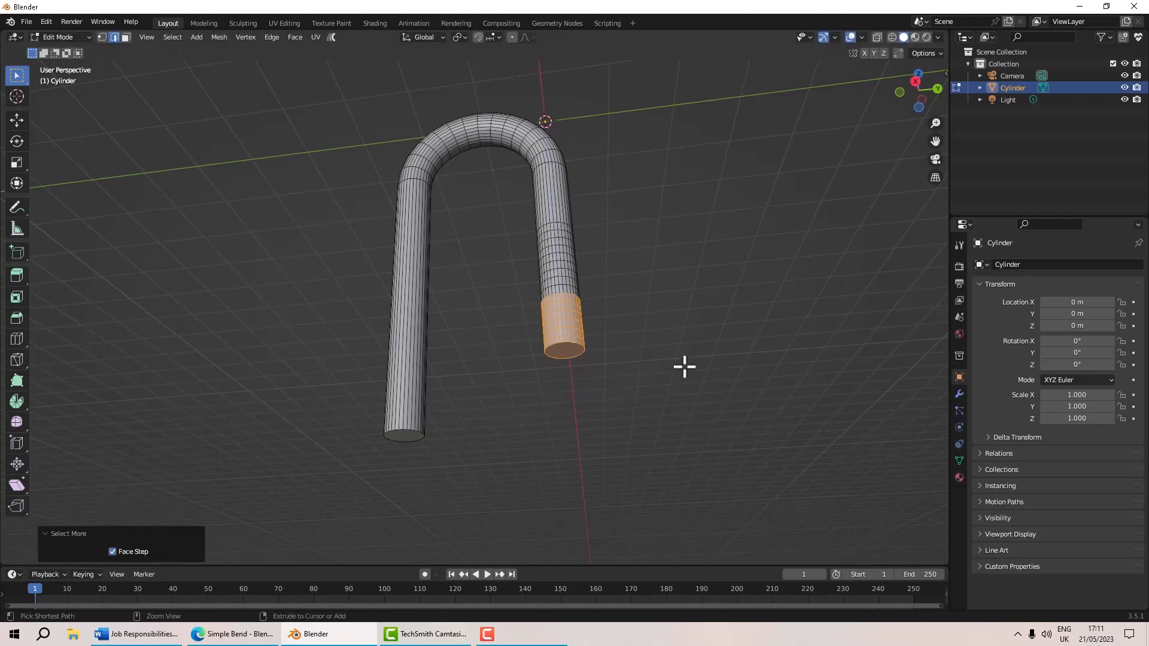
pyautogui.press('ctrl+KP_Add')
pyautogui.press('ctrl+KP_Add')
pyautogui.press('ctrl+KP_Add')
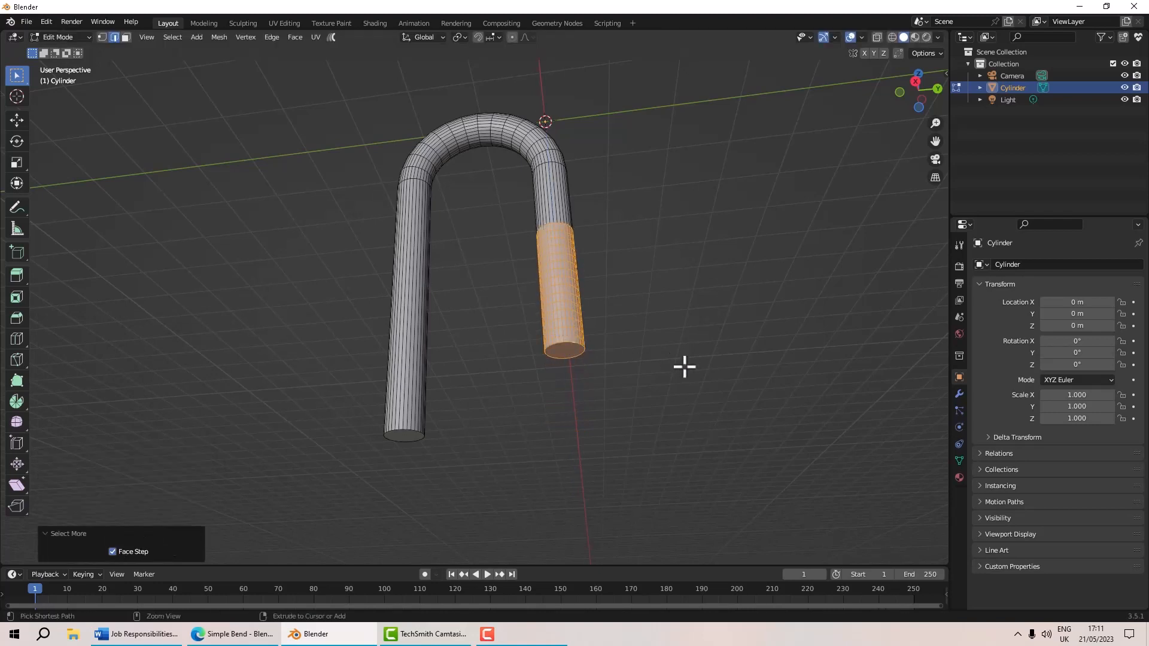
pyautogui.moveTo(680, 355); pyautogui.dragTo(679, 394, button='middle')
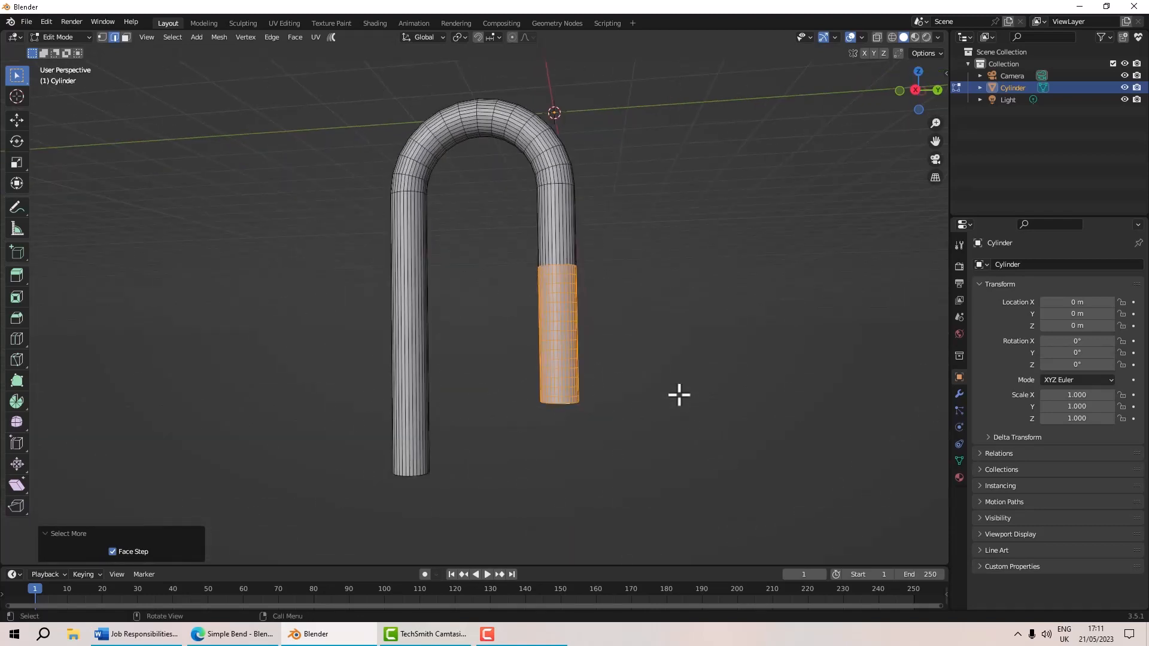
pyautogui.press('KP_1')
pyautogui.press('KP_3')
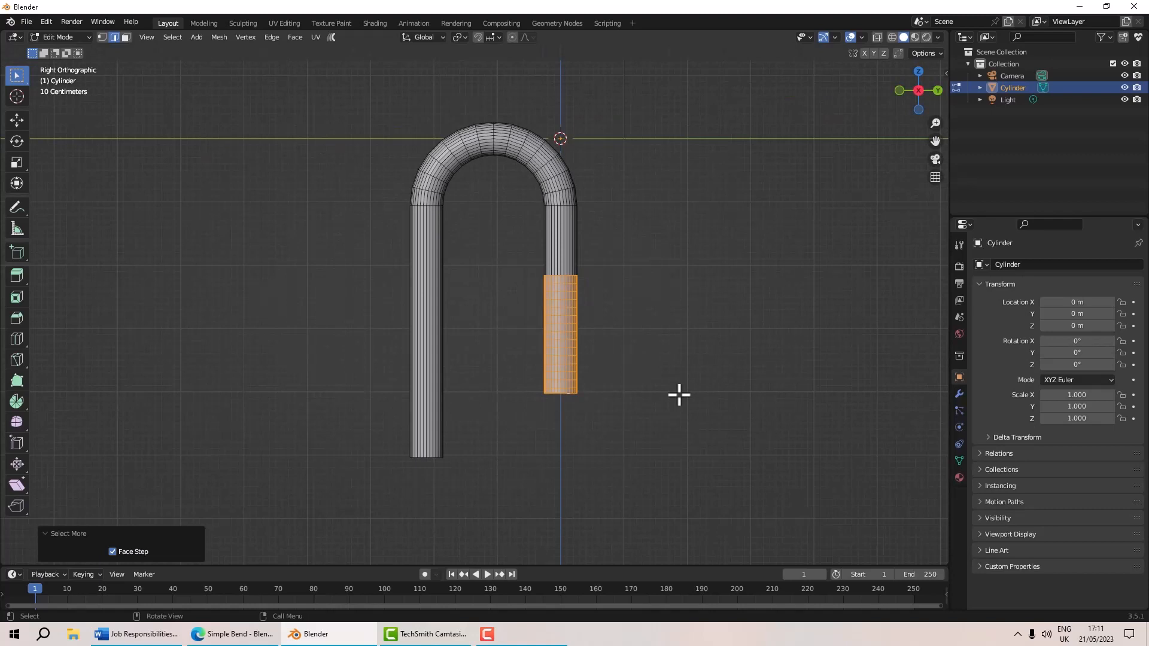
pyautogui.rightClick(679, 395)
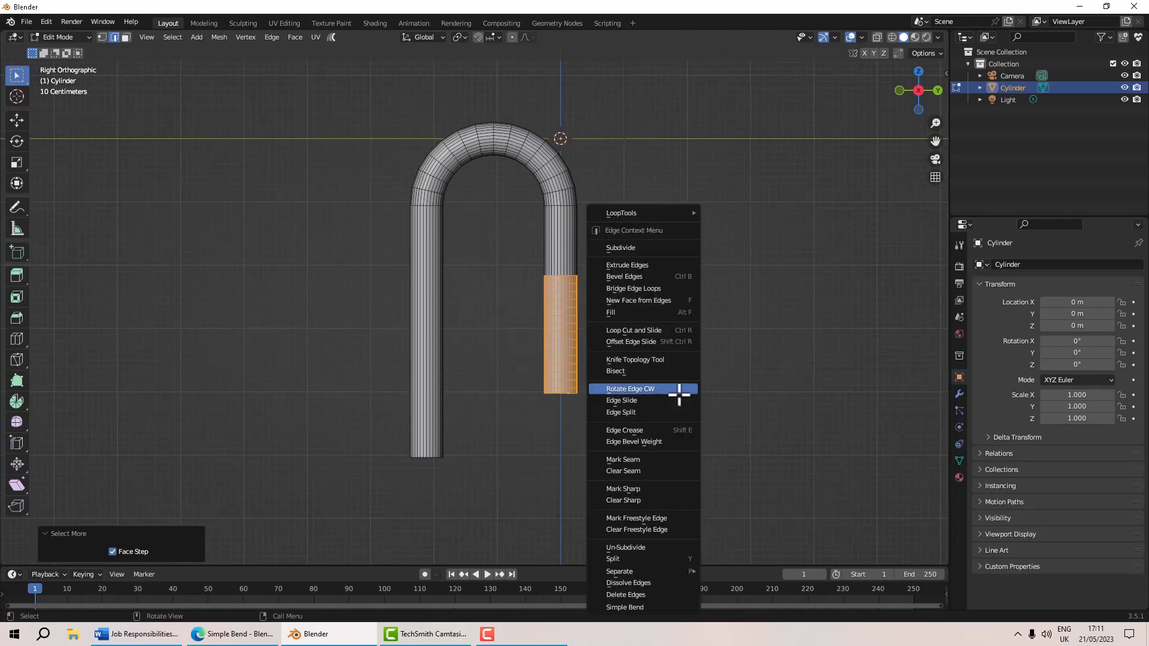
pyautogui.click(658, 615)
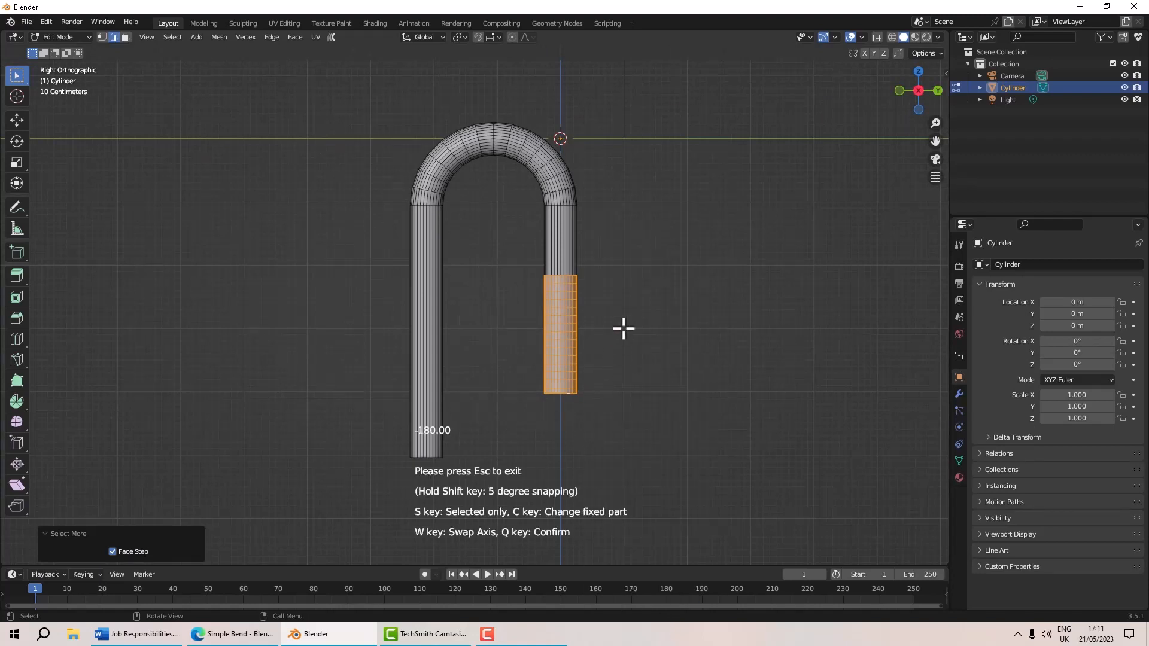
pyautogui.moveTo(622, 345); pyautogui.dragTo(518, 353, button='middle')
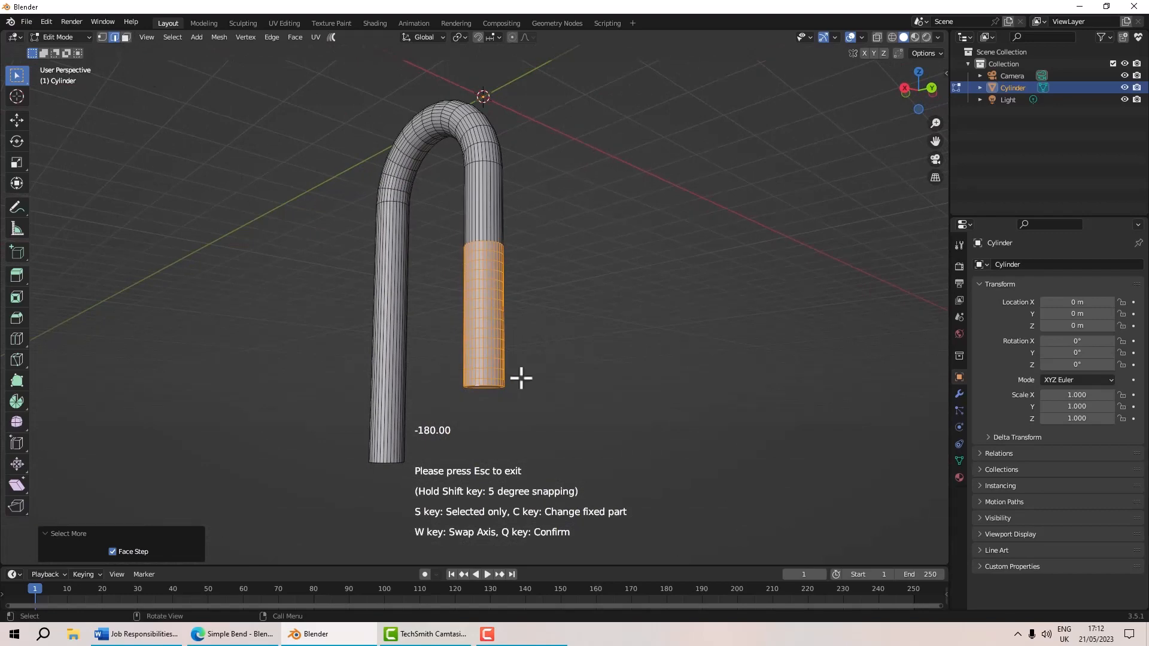
pyautogui.moveTo(521, 377); pyautogui.dragTo(587, 359, button='middle')
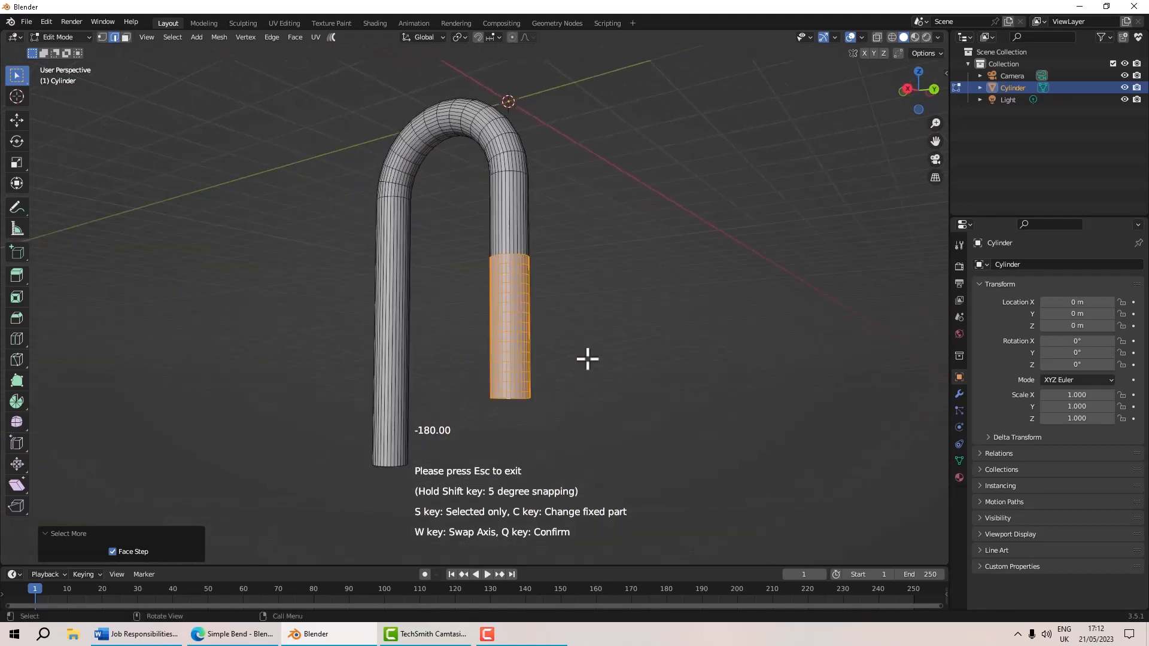
# Switch to face selection, start Simple Bend on the segmented end section and bend it about -90.34 degrees sideways
pyautogui.click(125, 38)
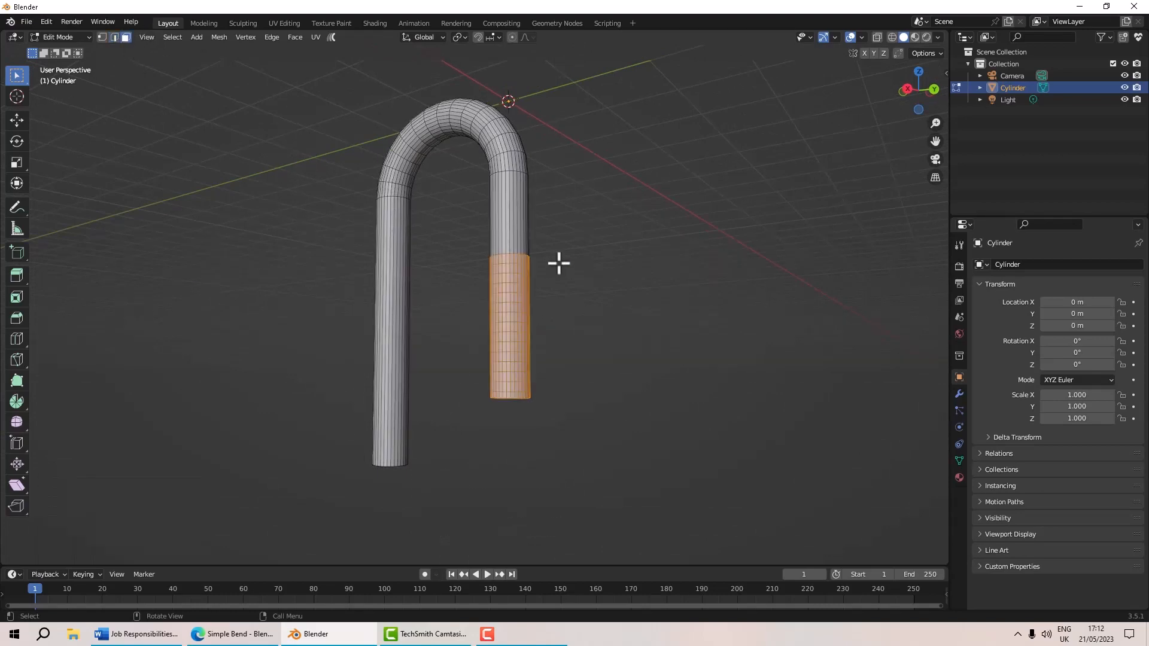
pyautogui.moveTo(558, 262); pyautogui.dragTo(556, 273, button='middle')
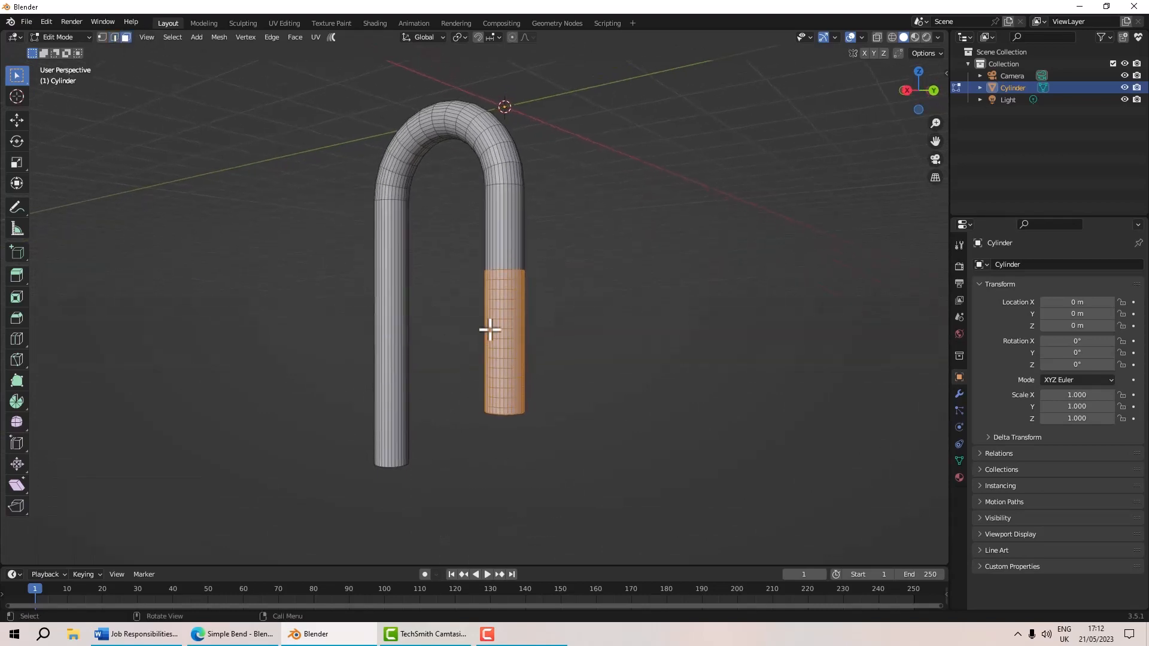
pyautogui.rightClick(501, 345)
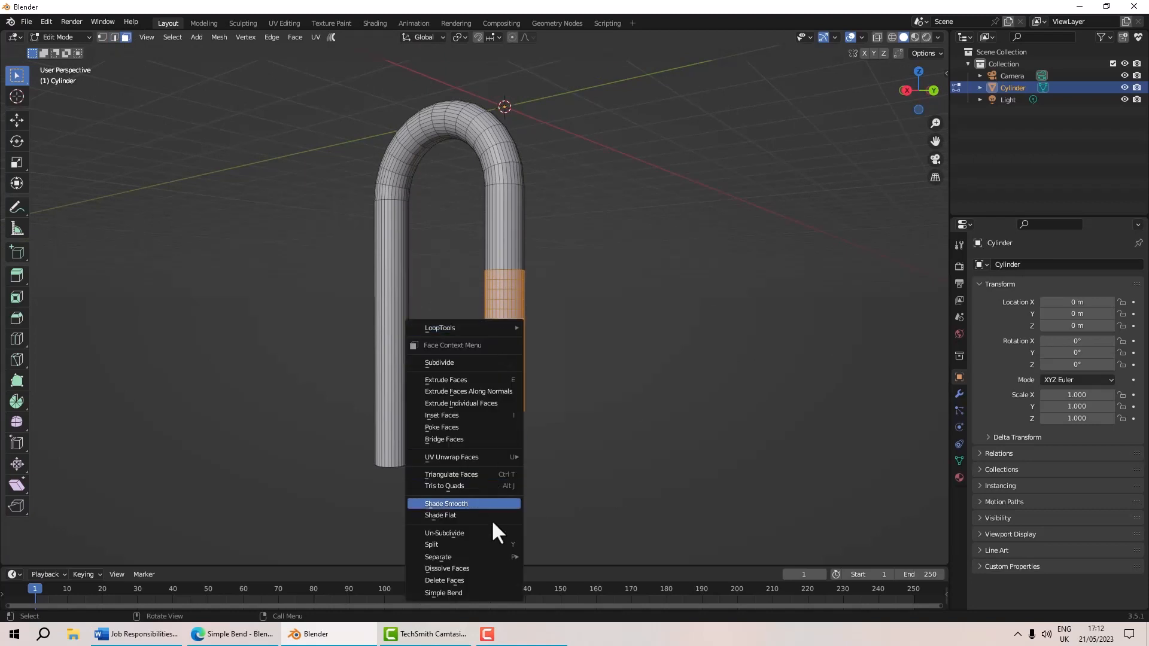
pyautogui.click(477, 590)
pyautogui.moveTo(618, 420); pyautogui.dragTo(660, 420, button='middle')
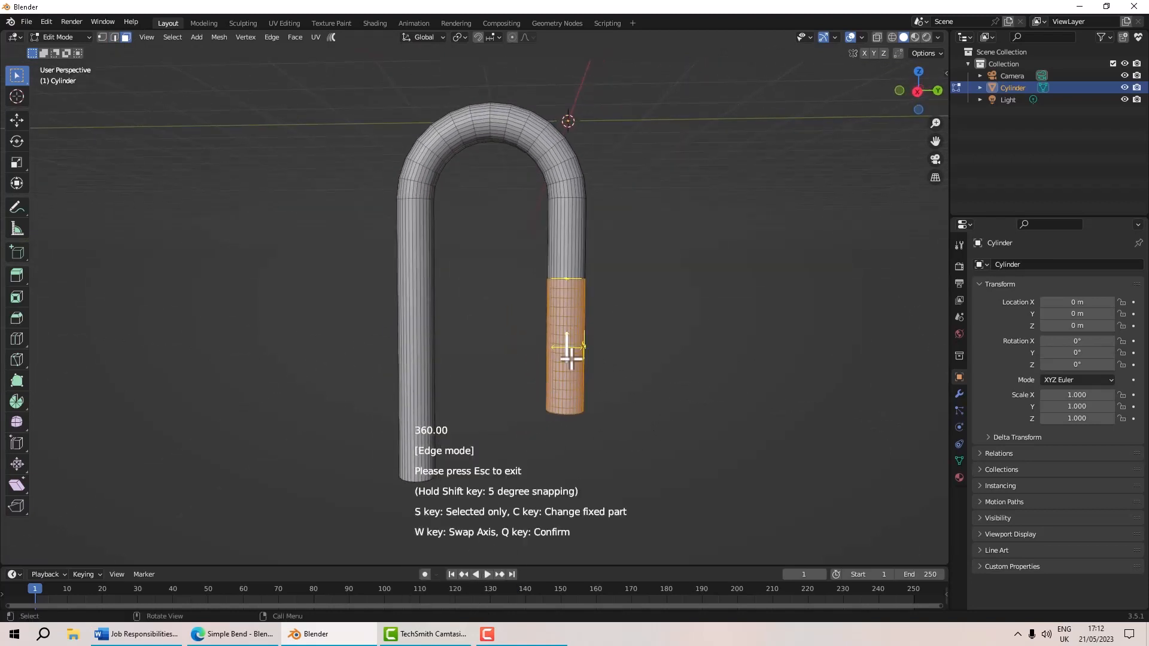
pyautogui.moveTo(579, 349); pyautogui.dragTo(695, 336)
pyautogui.moveTo(698, 337); pyautogui.dragTo(697, 337)
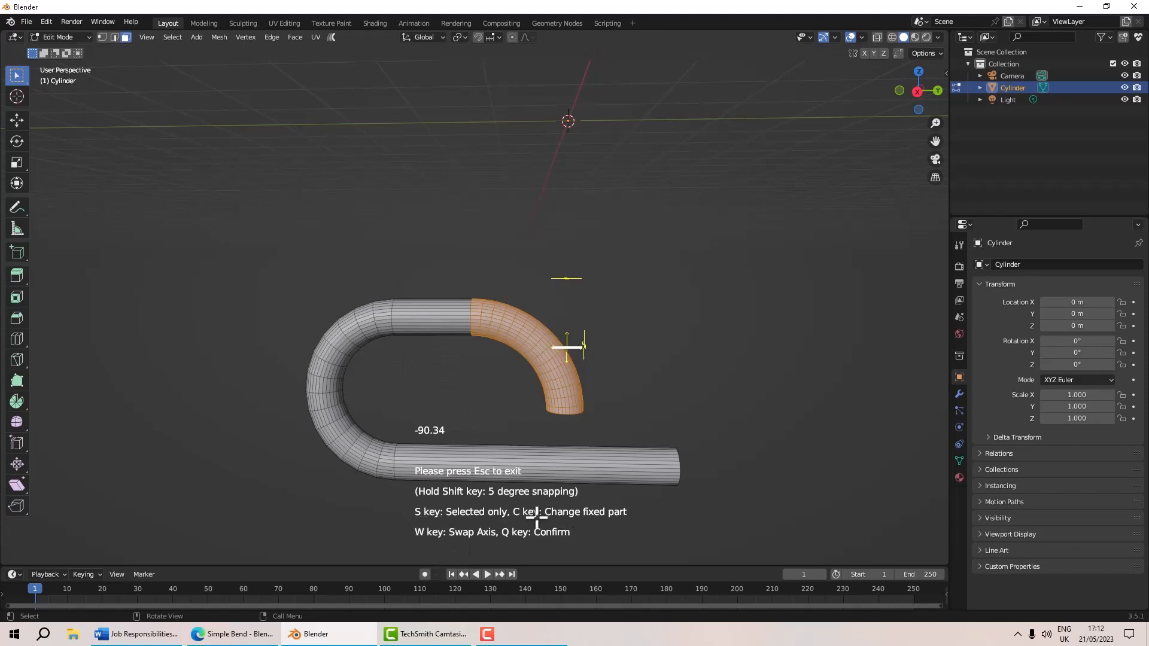
# Cycle the Simple Bend's fixed part until the original U stays in place and only the leg's lower end curves inward
pyautogui.press('c')
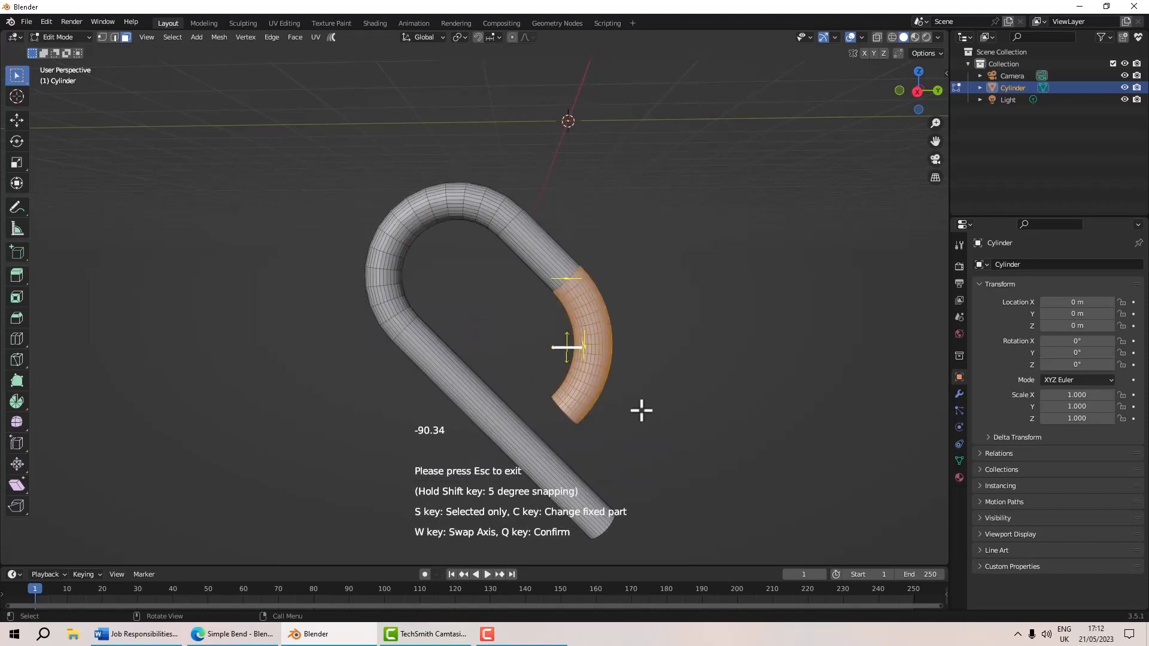
pyautogui.press('c')
pyautogui.press('c')
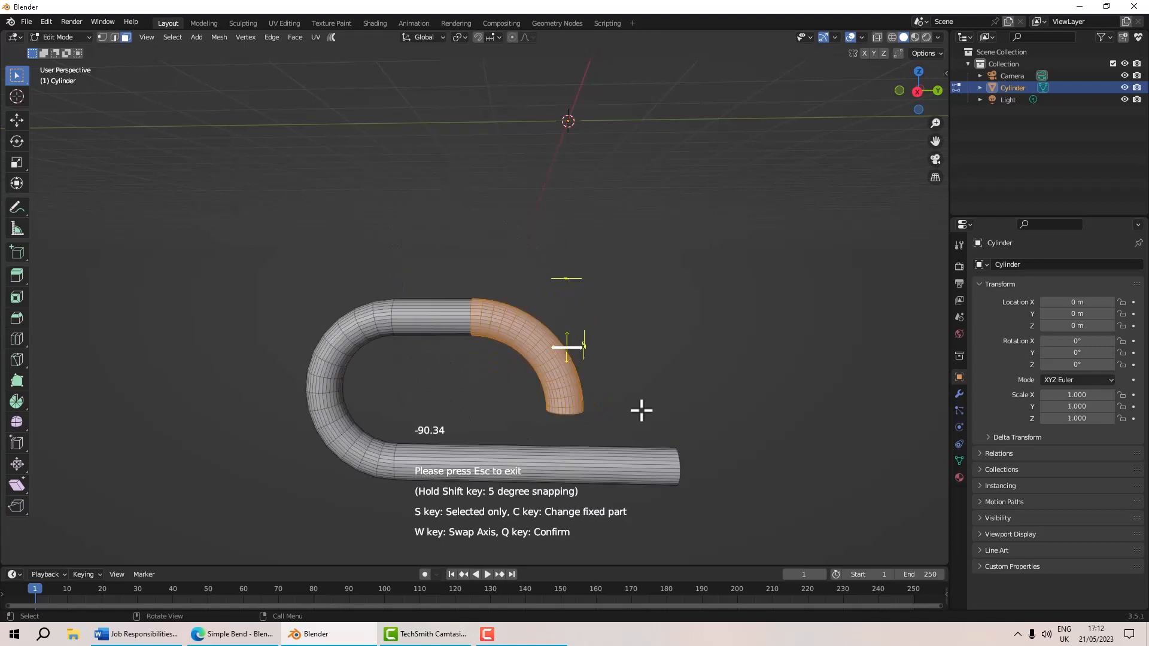
pyautogui.press('c')
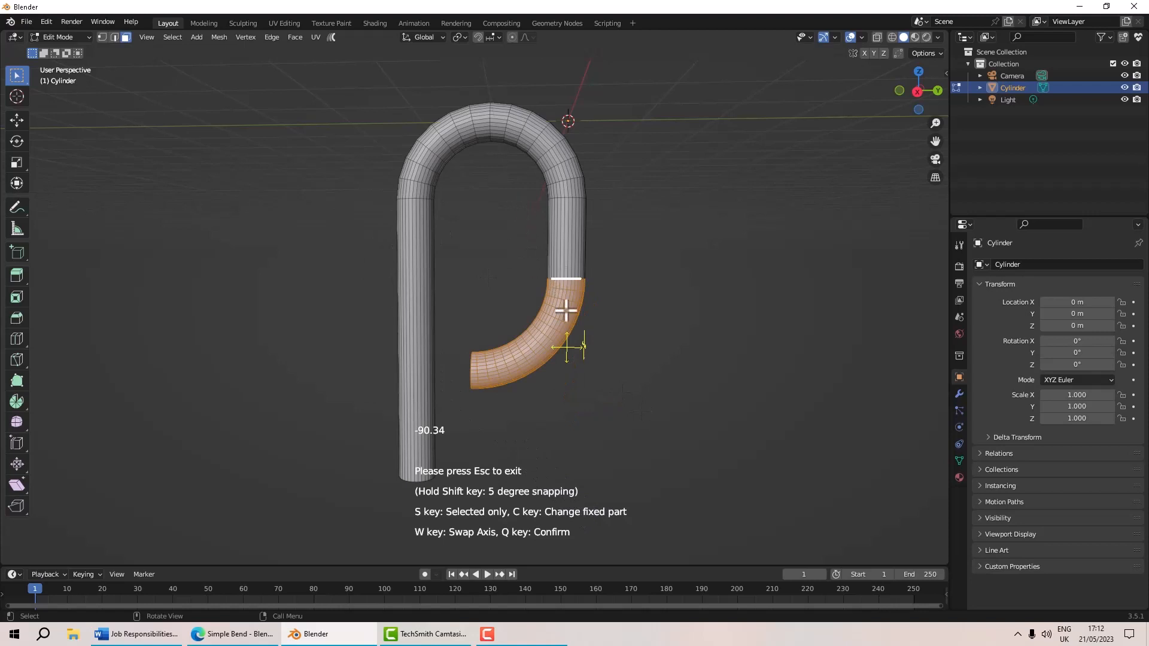
# Reverse the Simple Bend so the leg's lower end curves outward at 103.51 degrees
pyautogui.scroll(3, 565, 313)
pyautogui.keyDown('shift'); pyautogui.moveTo(613, 343); pyautogui.dragTo(613, 349, button='middle'); pyautogui.keyUp('shift')
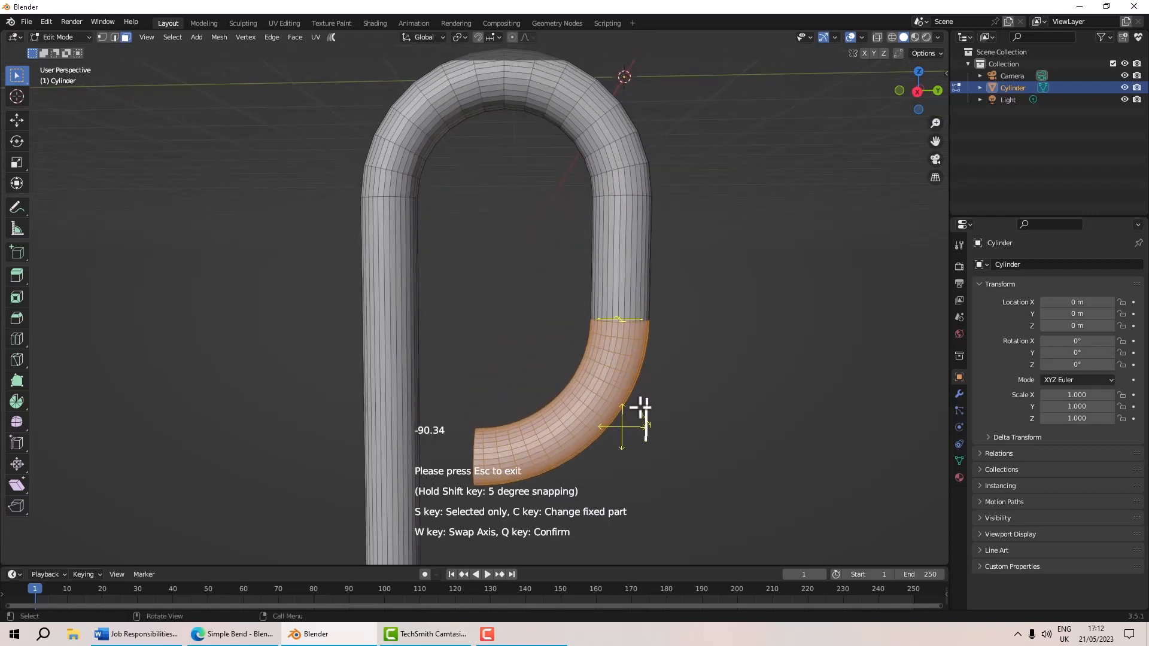
pyautogui.moveTo(629, 426); pyautogui.dragTo(501, 454)
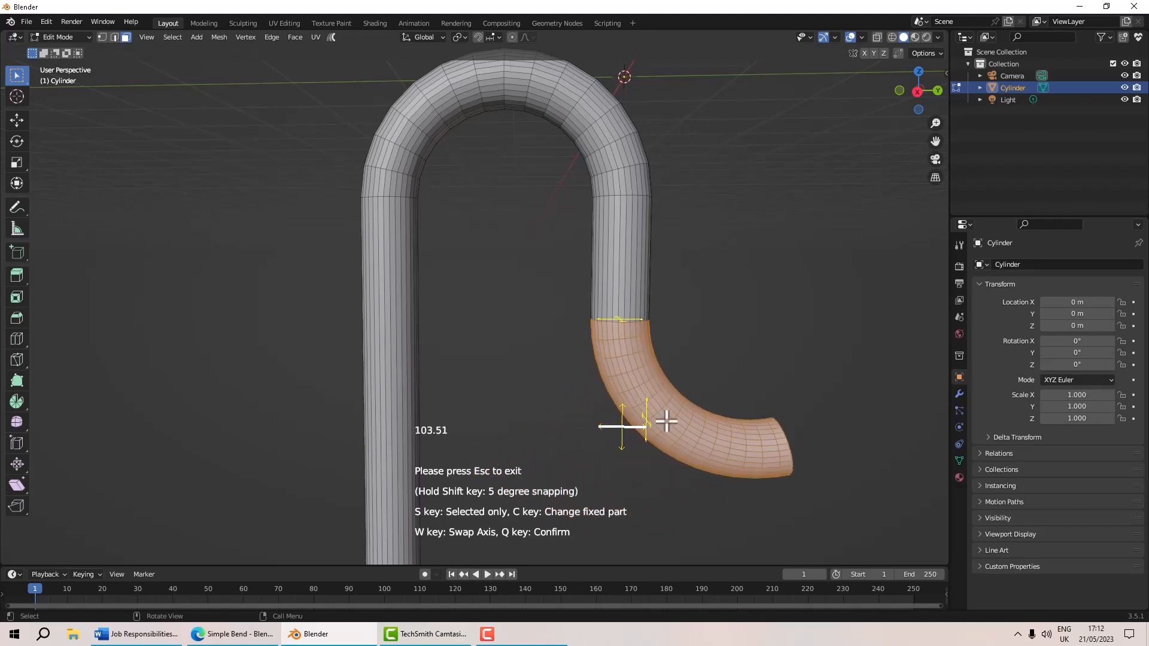
# Try the select-only option on the outward bend of the leg's lower end and turn it off again
pyautogui.scroll(1, 678, 415)
pyautogui.scroll(-1, 692, 416)
pyautogui.keyDown('shift'); pyautogui.moveTo(765, 395); pyautogui.dragTo(698, 349, button='middle'); pyautogui.keyUp('shift')
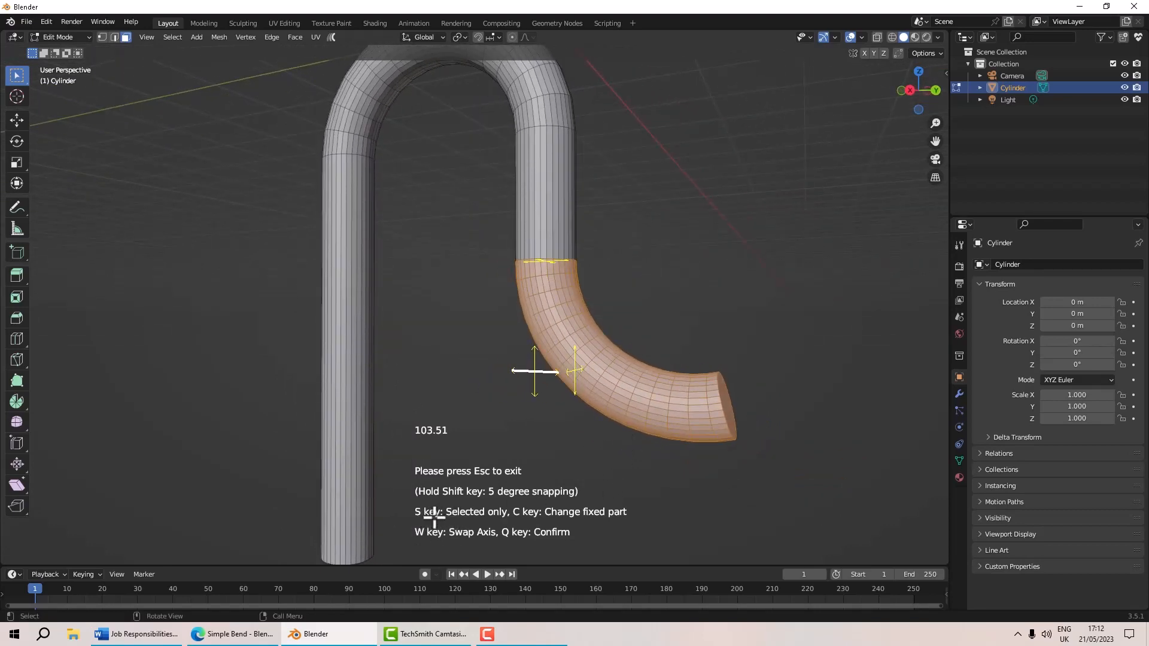
pyautogui.press('s')
pyautogui.moveTo(566, 430); pyautogui.dragTo(554, 259, button='middle')
pyautogui.scroll(-4, 599, 298)
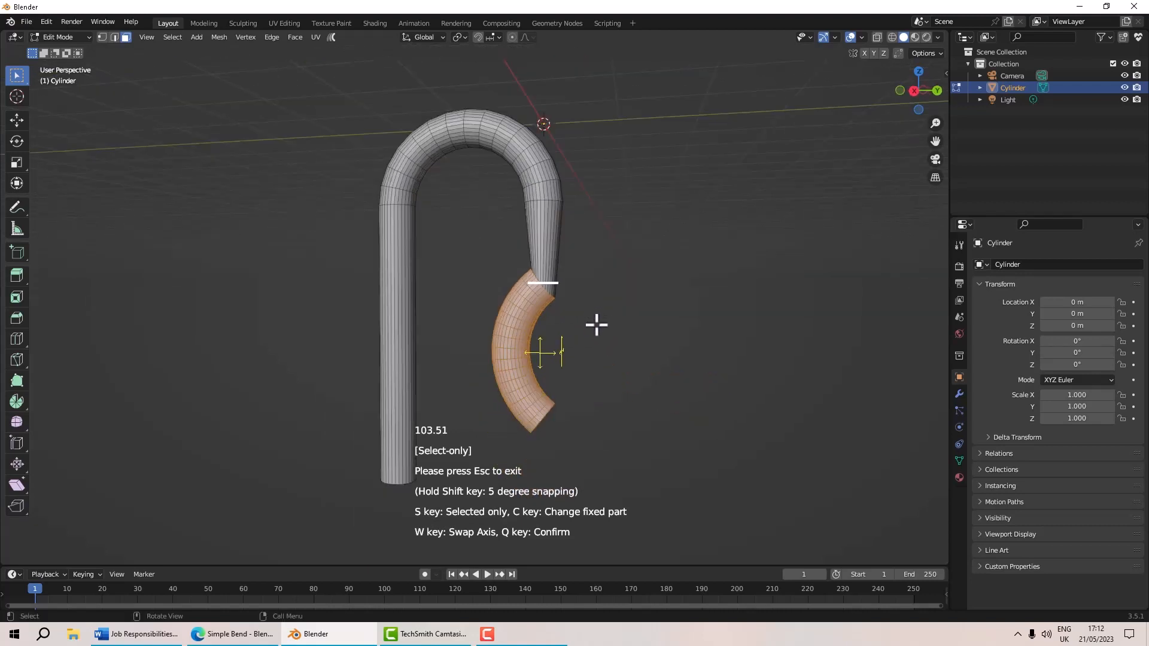
pyautogui.scroll(4, 594, 323)
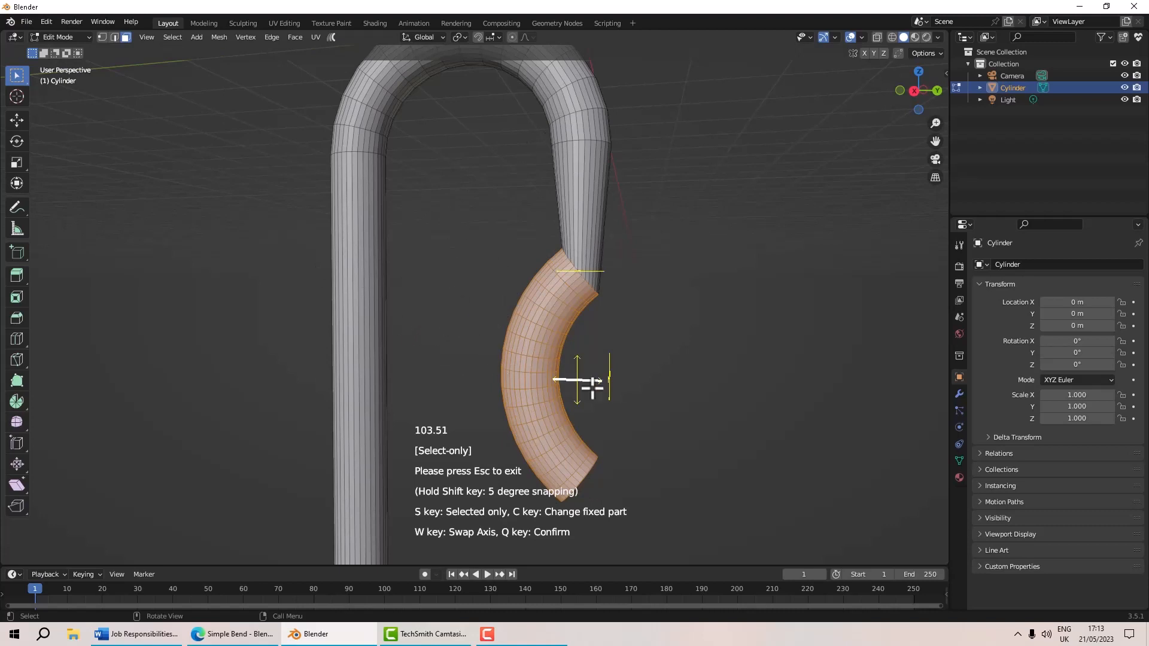
pyautogui.press('s')
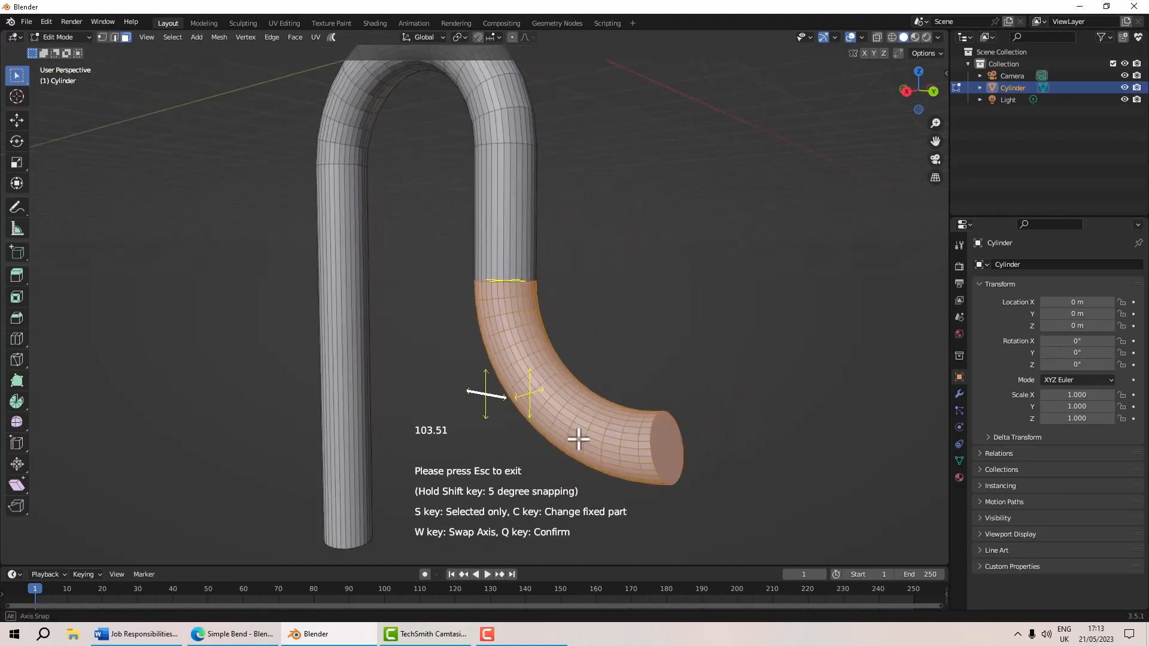
# Check the bent leg from several angles and confirm the Simple Bend at 103.51 degrees
pyautogui.moveTo(579, 438); pyautogui.dragTo(640, 357, button='middle')
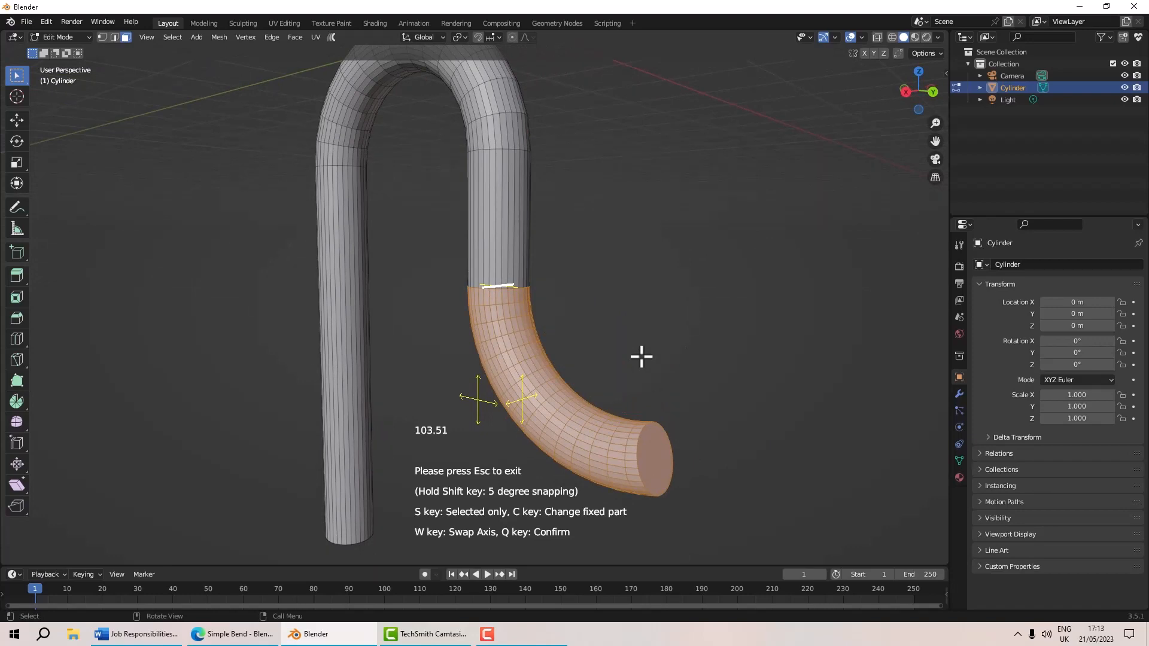
pyautogui.moveTo(664, 351); pyautogui.dragTo(715, 348, button='middle')
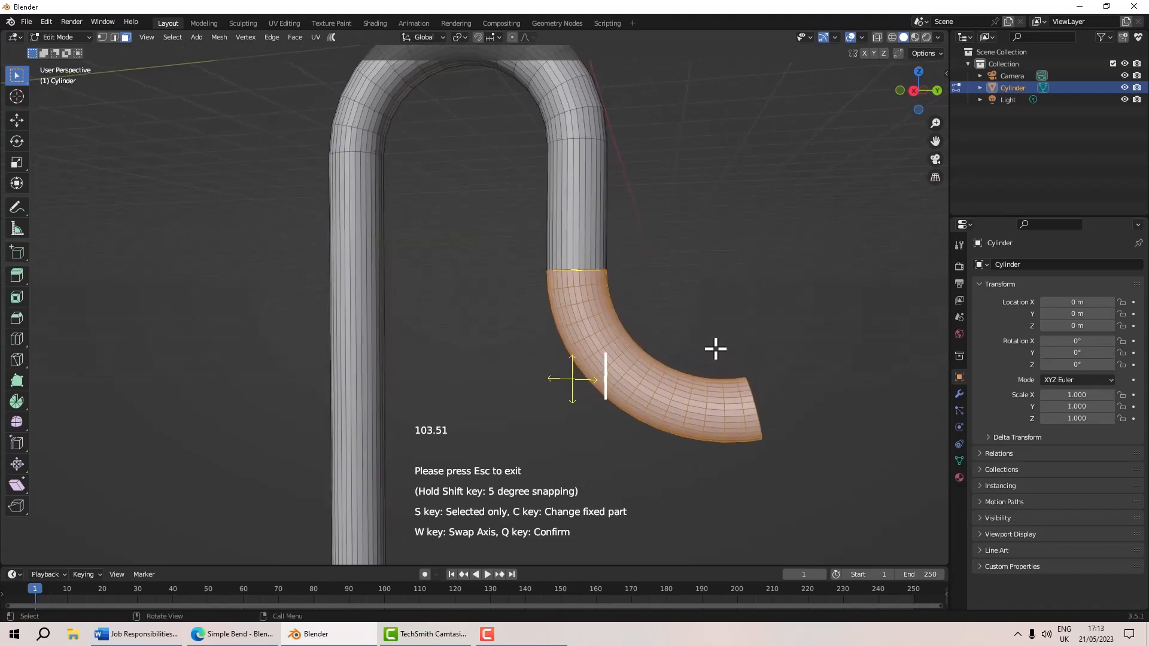
pyautogui.moveTo(715, 348)
pyautogui.mouseDown(button='middle')
pyautogui.moveTo(679, 357)
pyautogui.moveTo(699, 356)
pyautogui.mouseUp(button='middle')
pyautogui.scroll(-2, 699, 357)
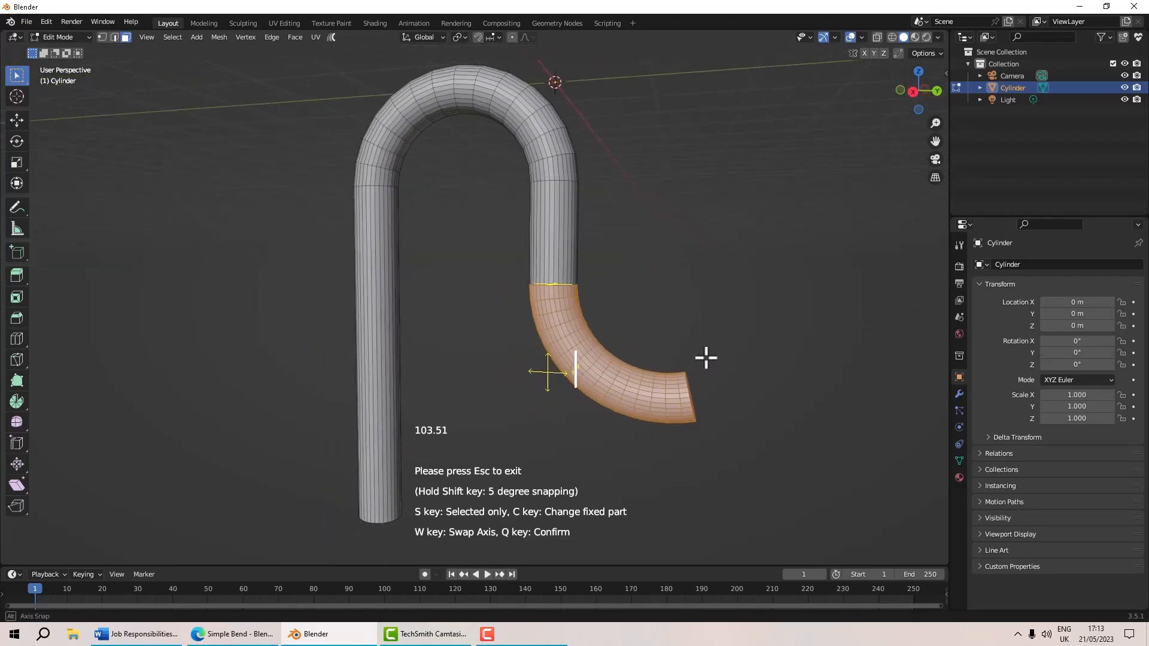
pyautogui.scroll(2, 631, 403)
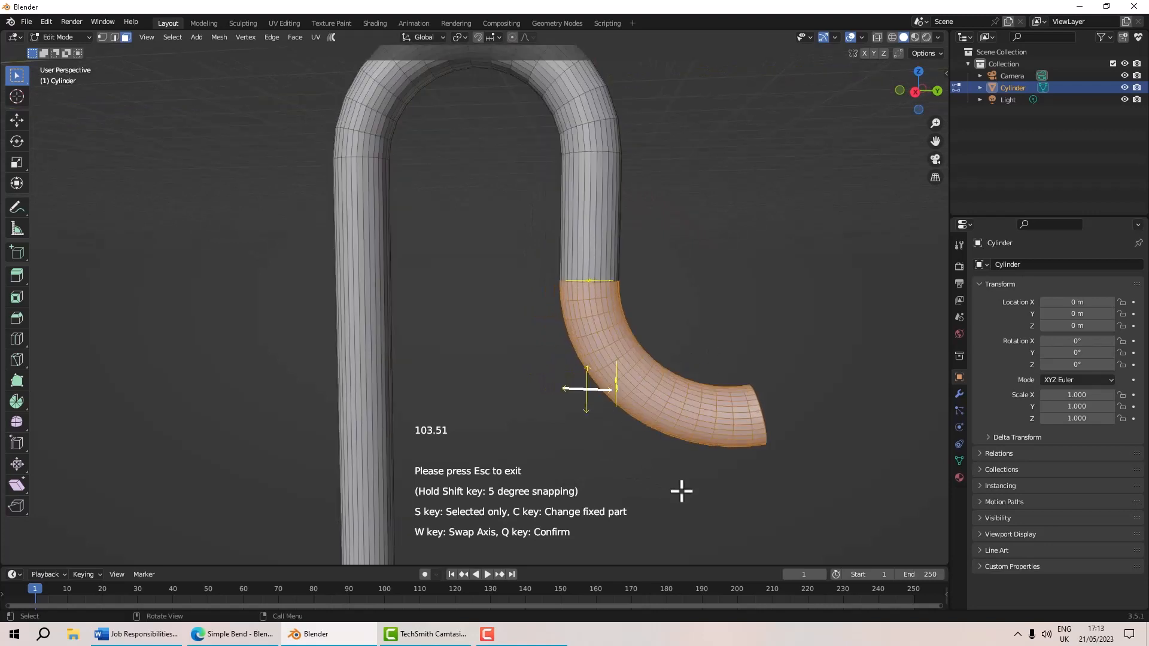
pyautogui.press('q')
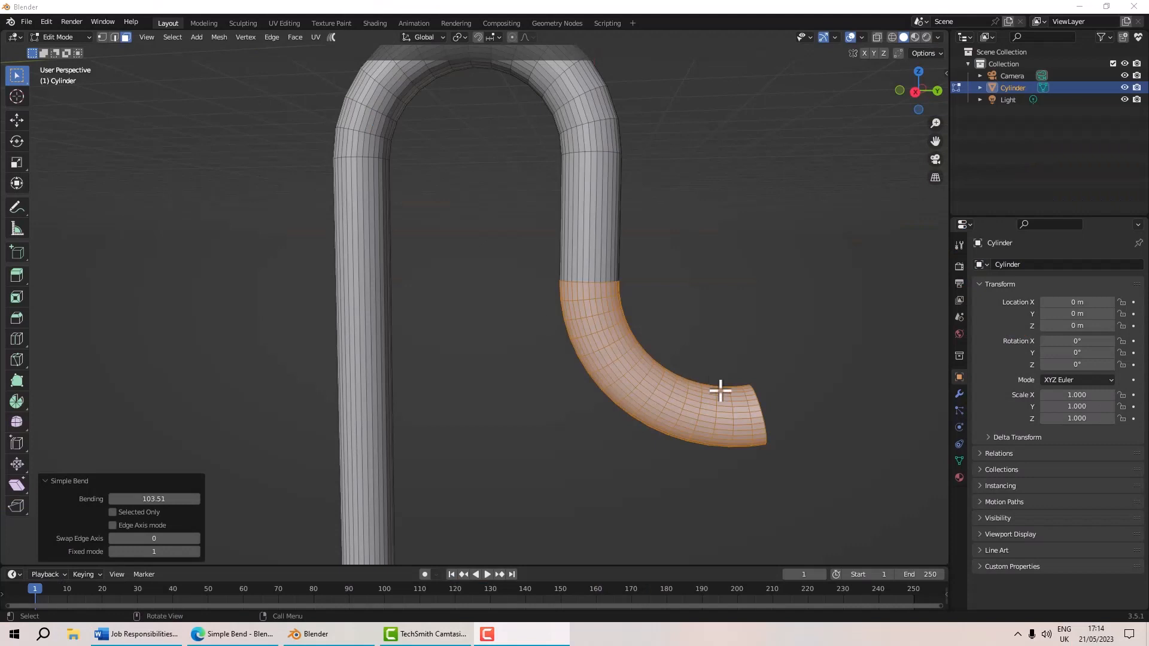
# Select a face loop midway along the outward curve and grow the selection along the tube in both directions to cover the curve's central section
pyautogui.moveTo(705, 393); pyautogui.dragTo(672, 380, button='middle')
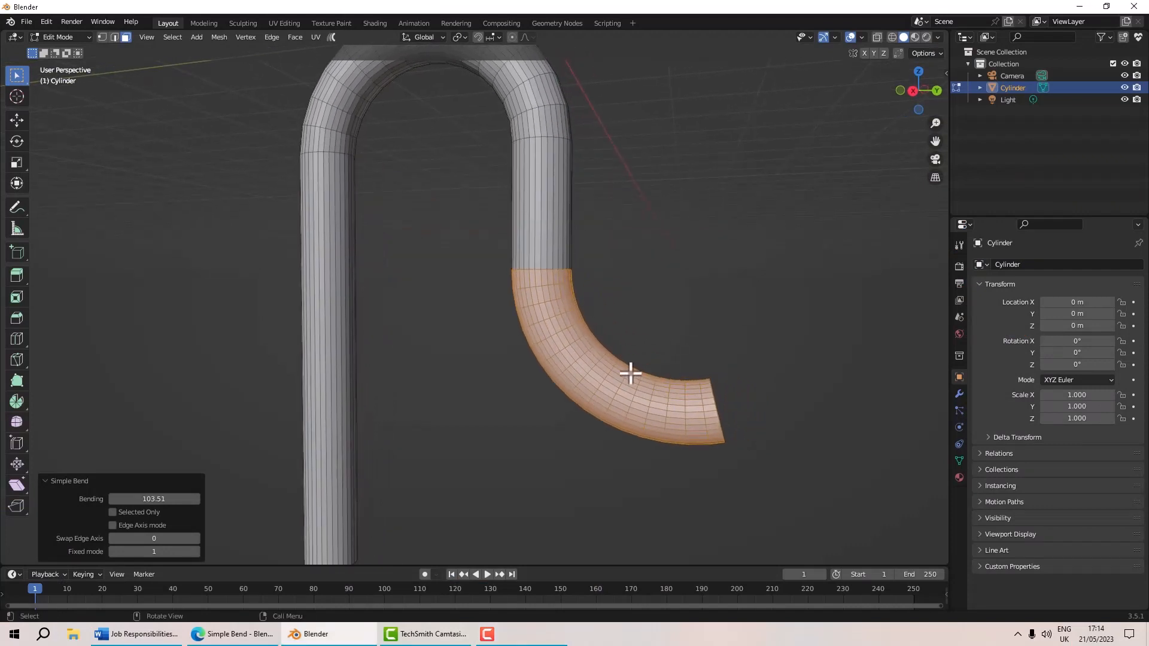
pyautogui.scroll(2, 630, 373)
pyautogui.keyDown('alt'); pyautogui.click(684, 417); pyautogui.keyUp('alt')
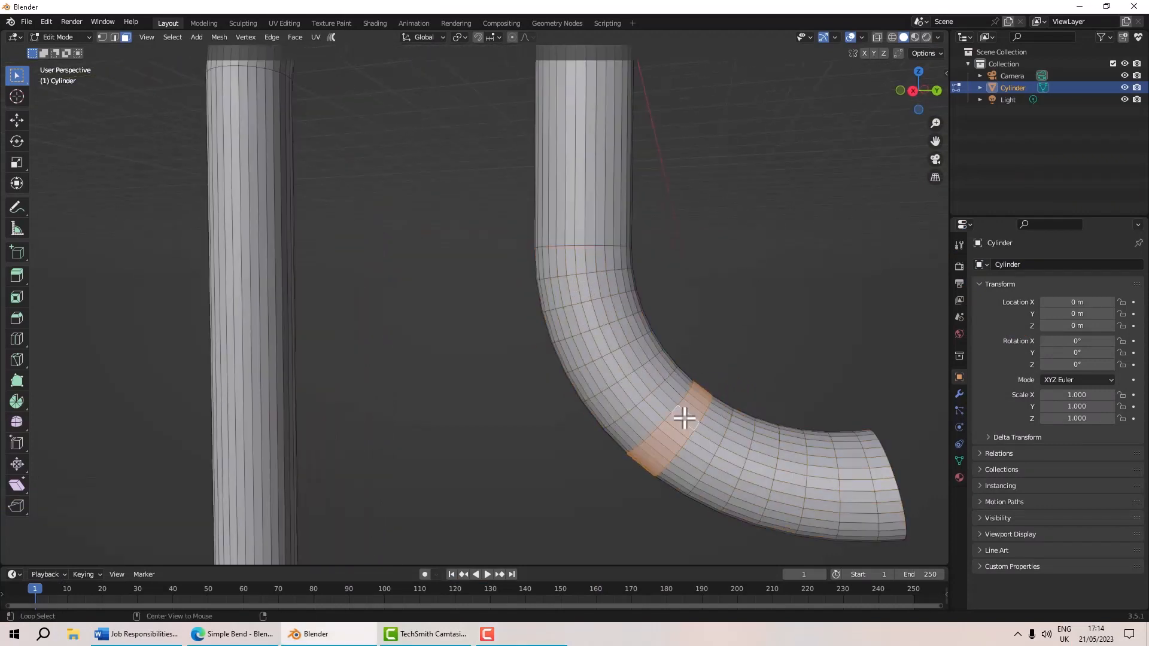
pyautogui.press('ctrl+KP_Add')
pyautogui.press('ctrl+KP_Add')
pyautogui.press('ctrl+KP_Add')
pyautogui.press('ctrl+KP_Add')
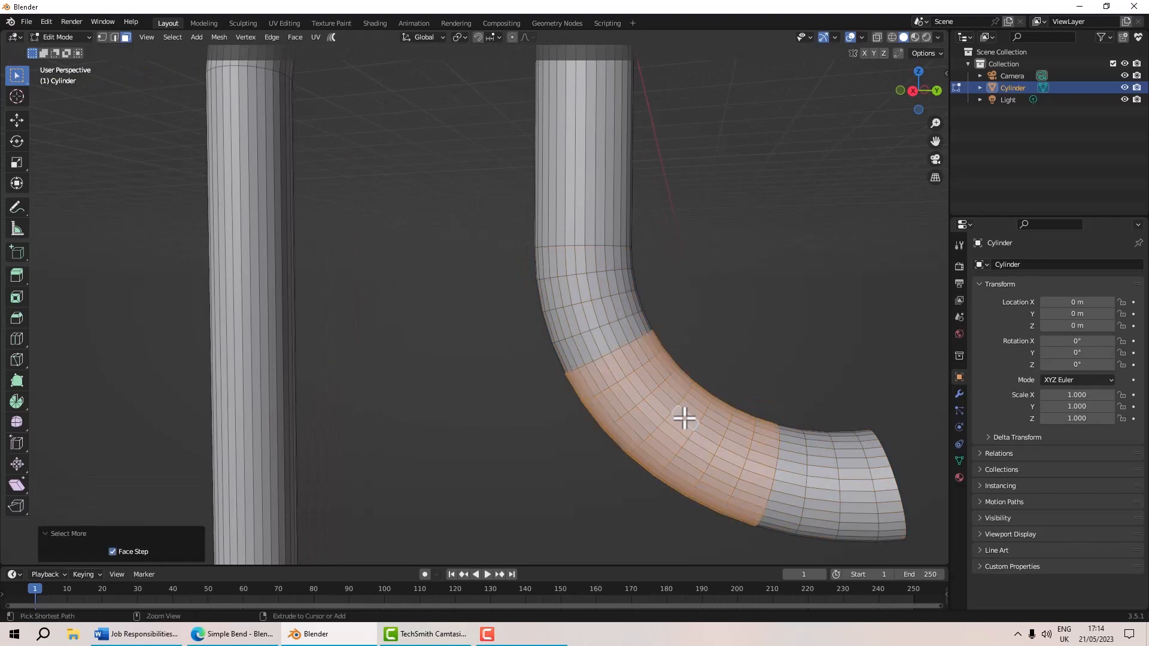
pyautogui.scroll(-4, 742, 357)
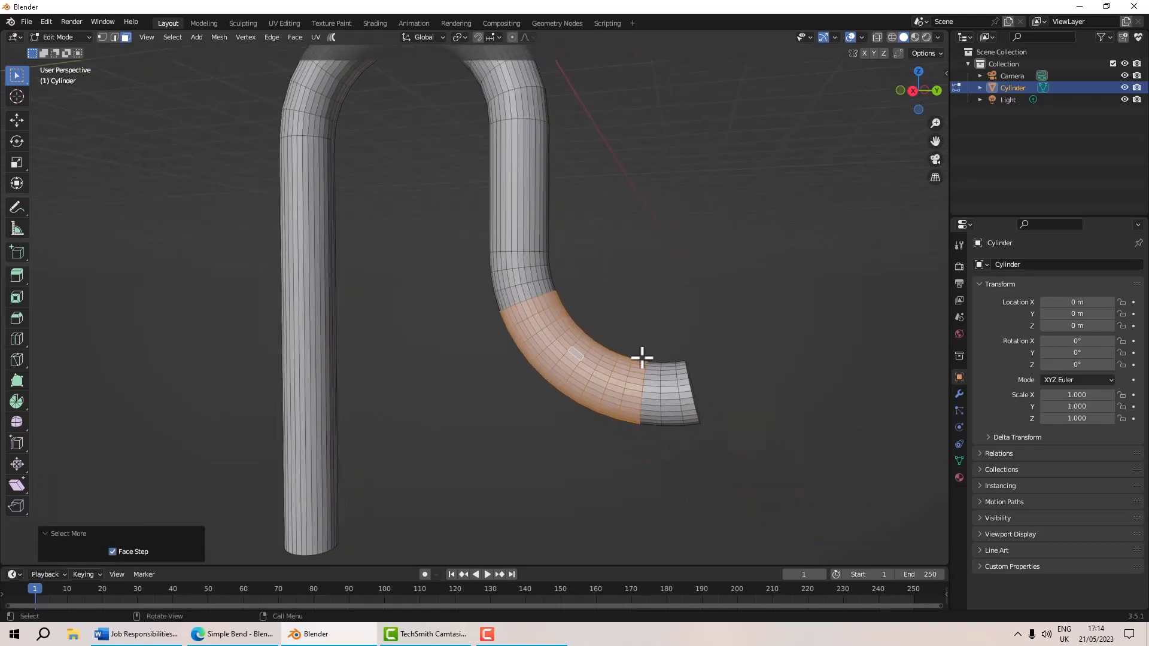
# Try a Simple Bend at -83.98 degrees on the selected central faces of the curve after swapping the bend axis
pyautogui.rightClick(592, 366)
pyautogui.click(553, 607)
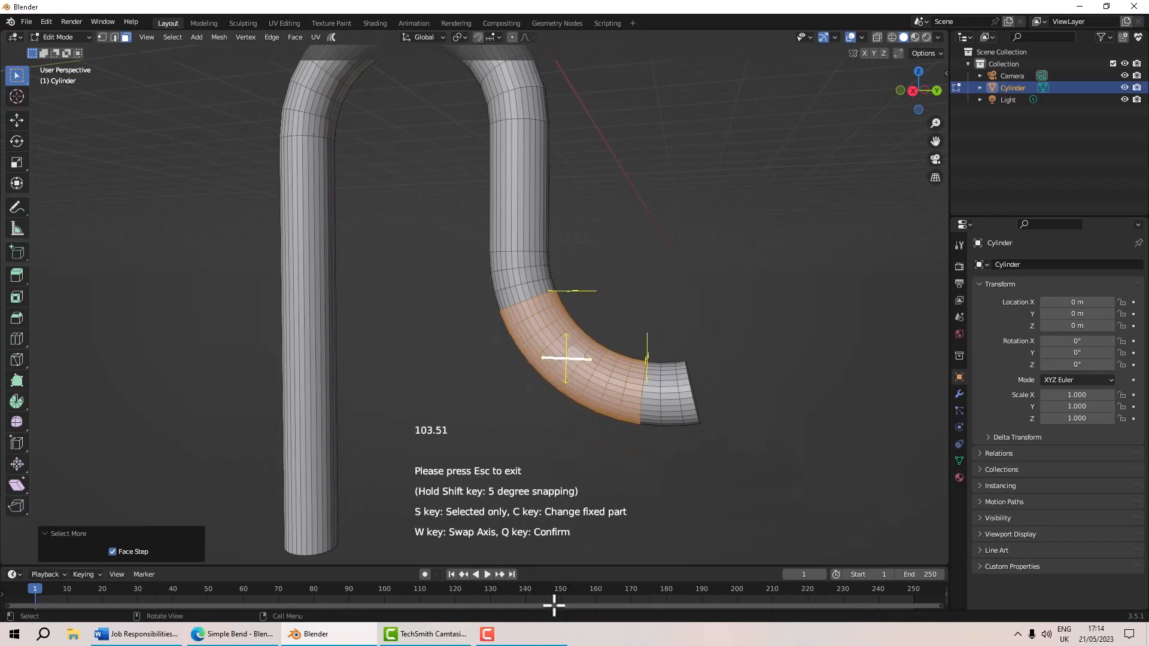
pyautogui.press('w')
pyautogui.press('w')
pyautogui.moveTo(587, 357); pyautogui.dragTo(696, 377)
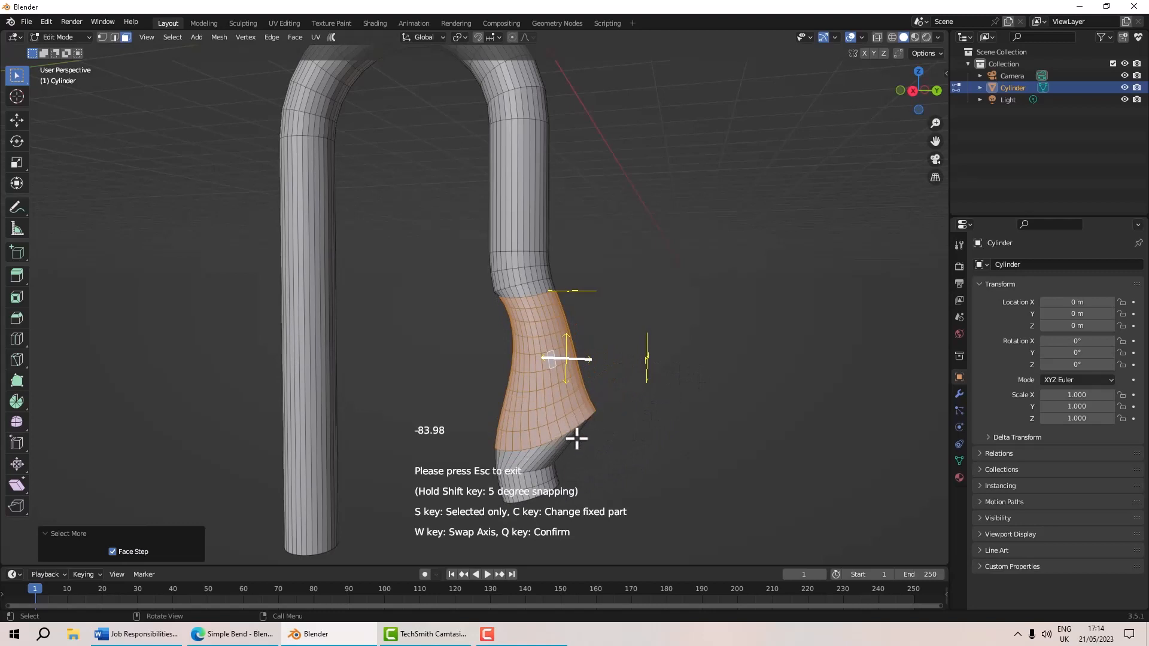
# Cycle the bend axis on the distorted central section, inspect the axis guides, and leave the Simple Bend without keeping it
pyautogui.press('w')
pyautogui.press('w')
pyautogui.press('w')
pyautogui.moveTo(629, 451); pyautogui.dragTo(646, 455, button='middle')
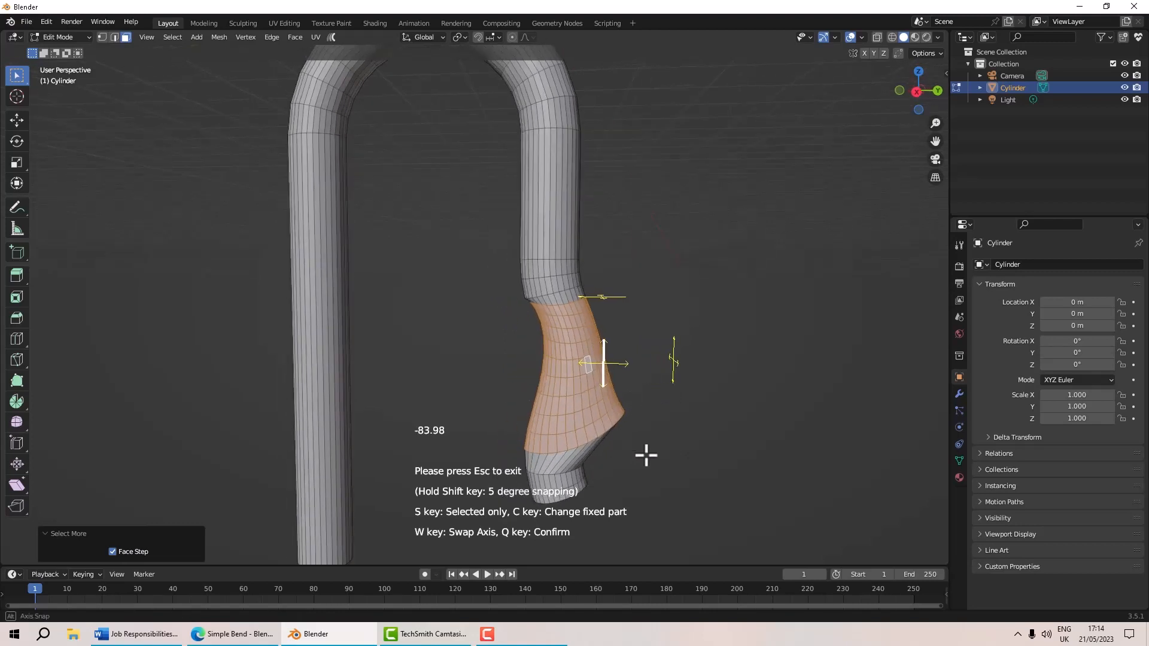
pyautogui.press('w')
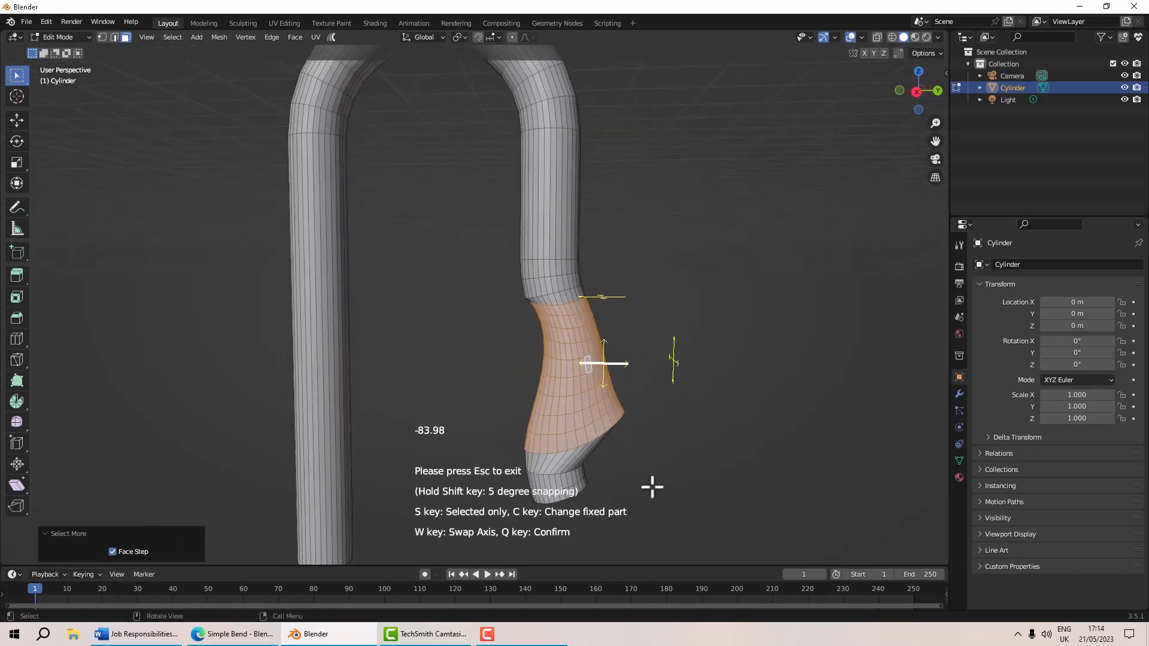
pyautogui.scroll(4, 654, 469)
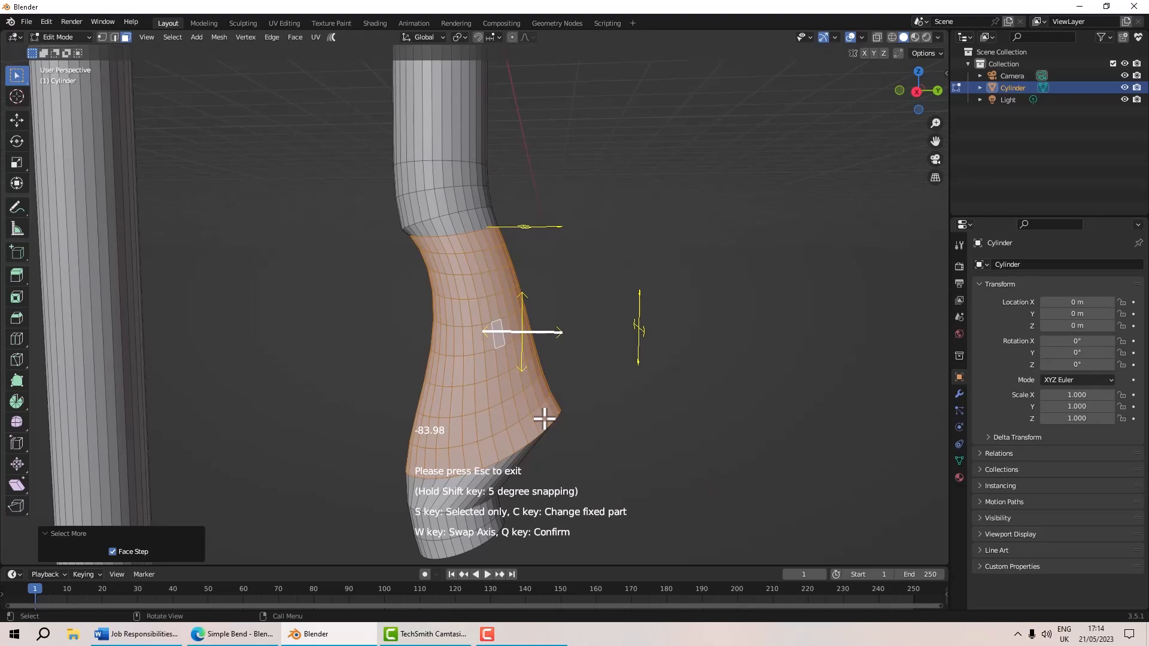
pyautogui.press('q')
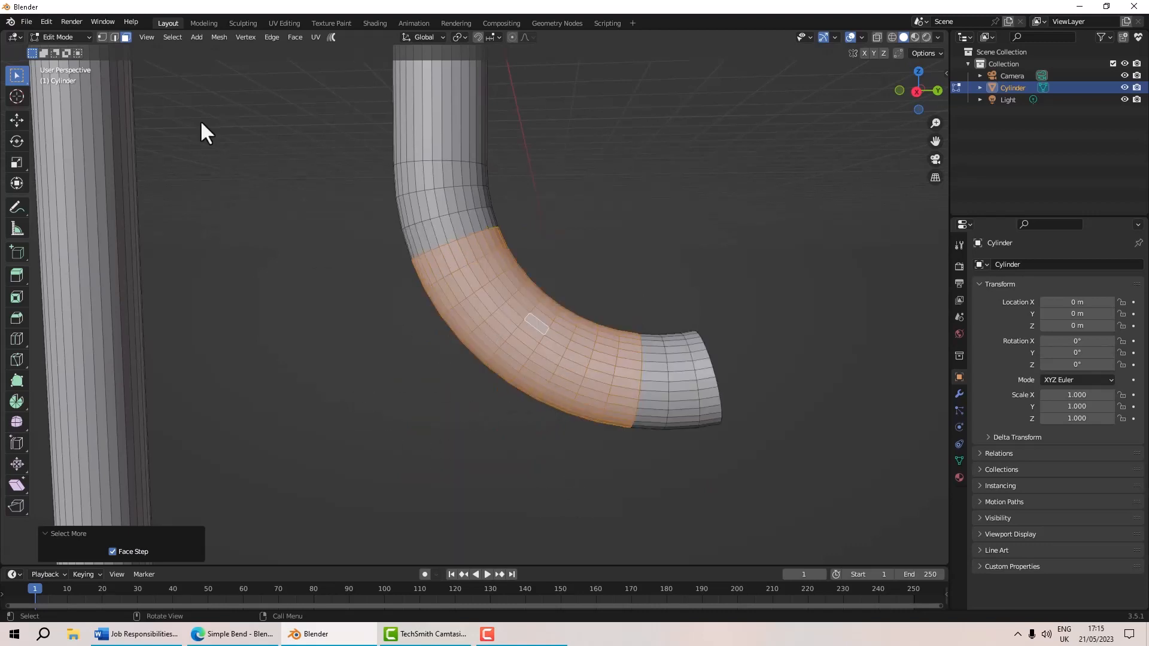
# Switch to edge selection and apply a Simple Bend at -52.66 degrees in edge axis mode, curling the curve's free end upward
pyautogui.click(115, 37)
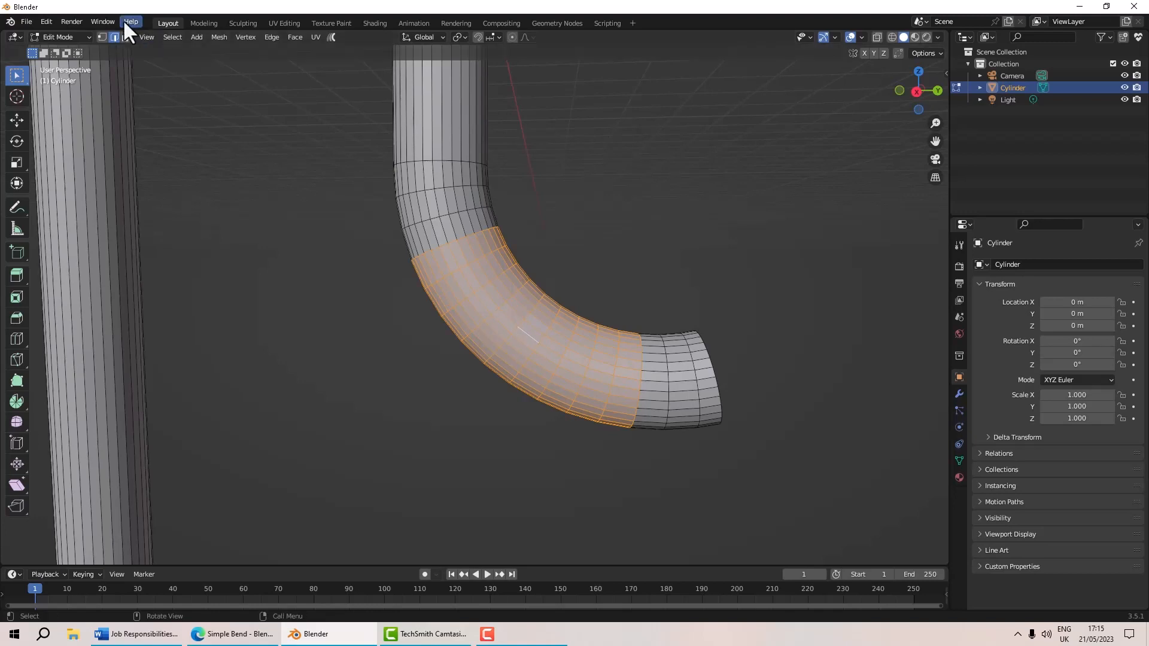
pyautogui.rightClick(503, 340)
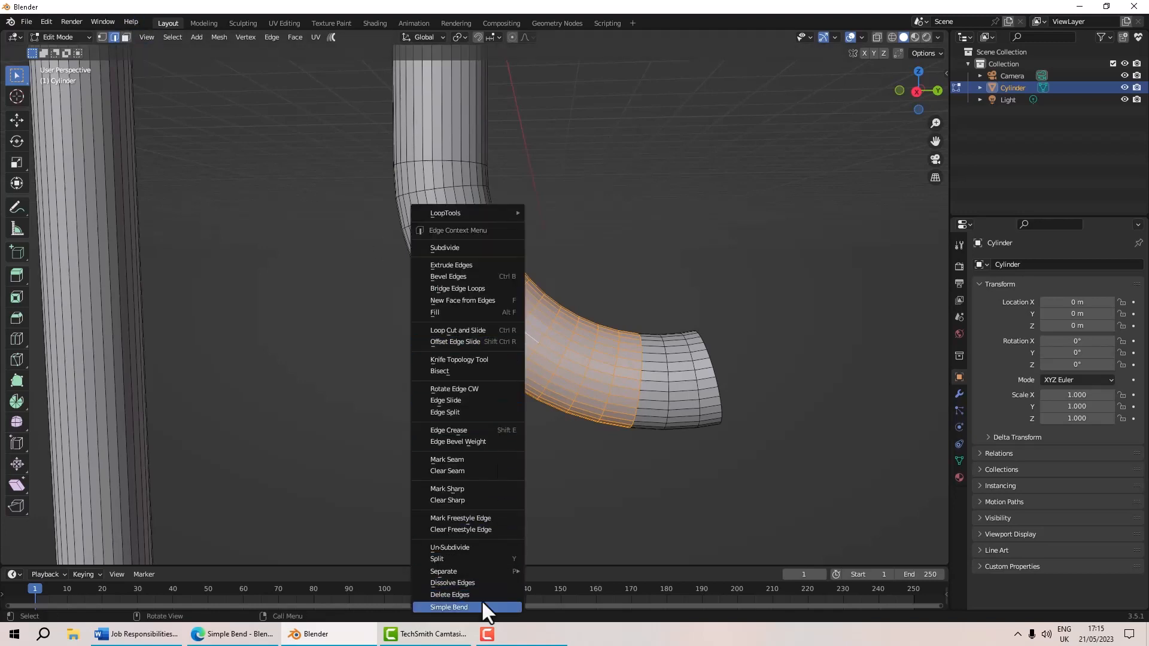
pyautogui.click(483, 606)
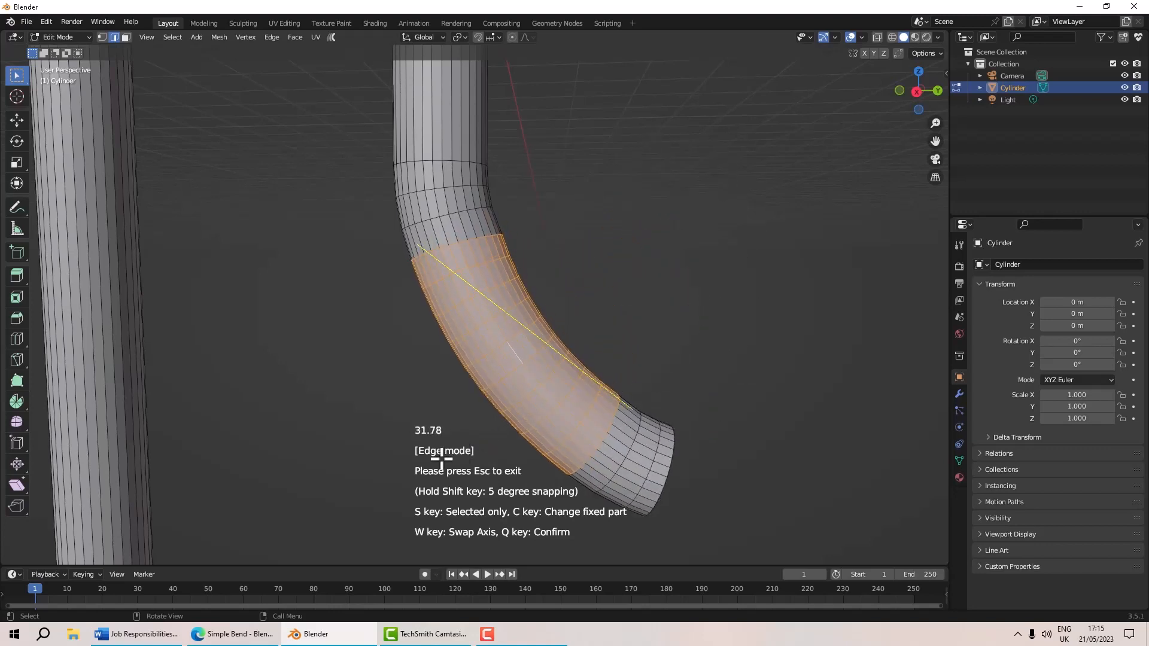
pyautogui.click(553, 411)
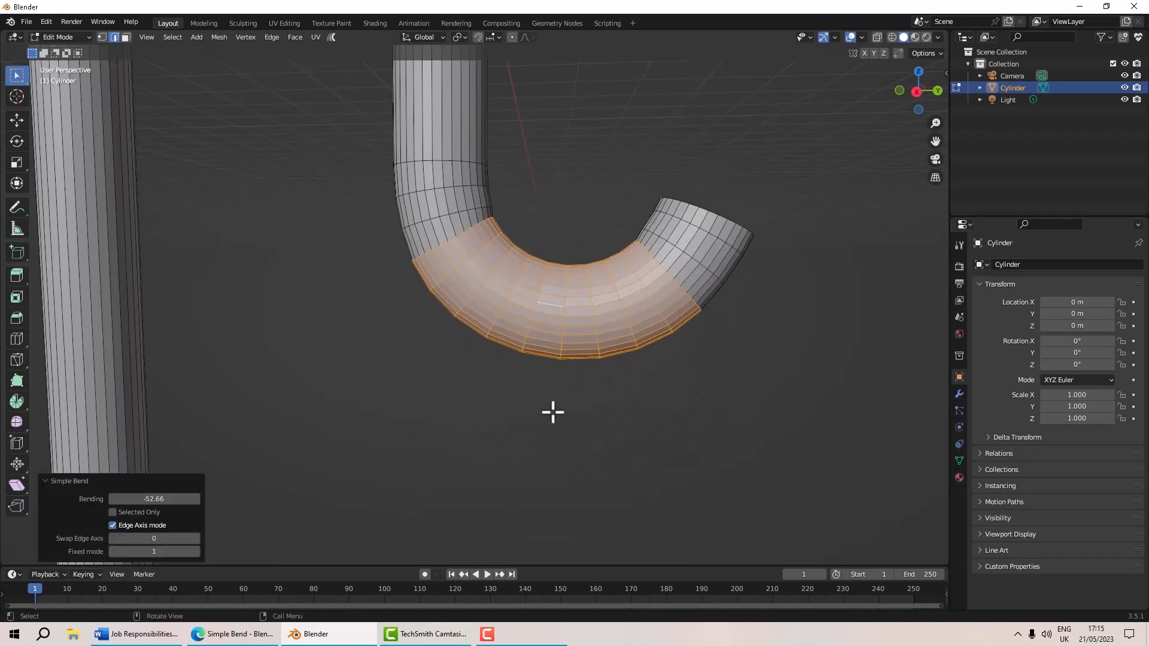